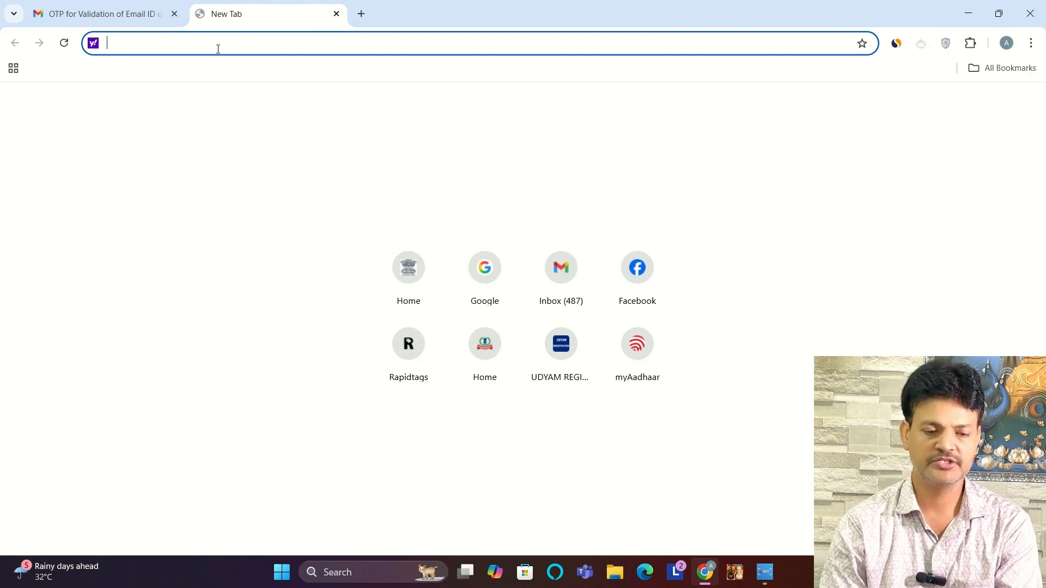
Step: Go to the GST portal at gst.gov.in and open the registration form
type("gst.gov.in")
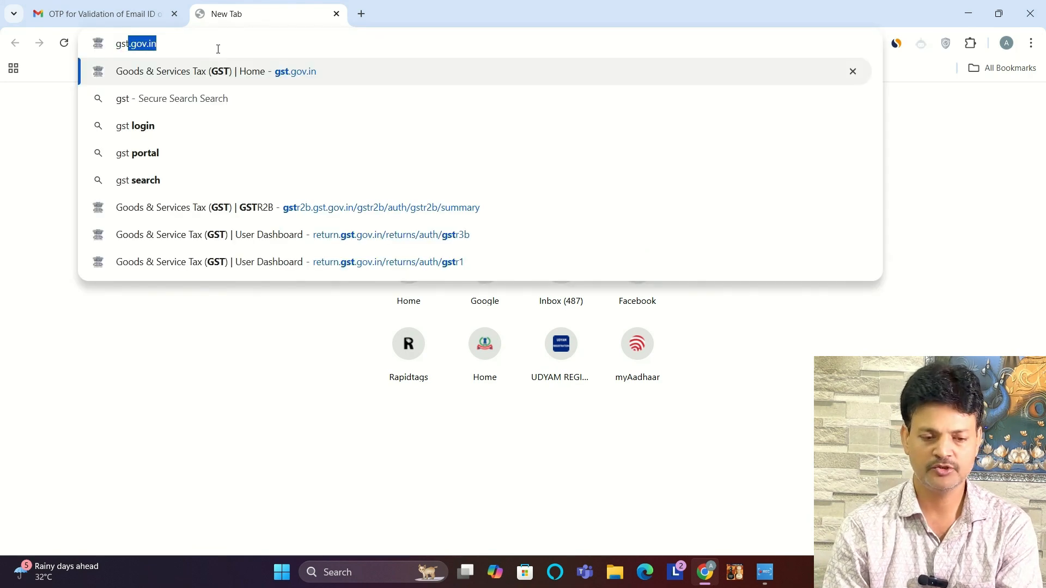
key("Return")
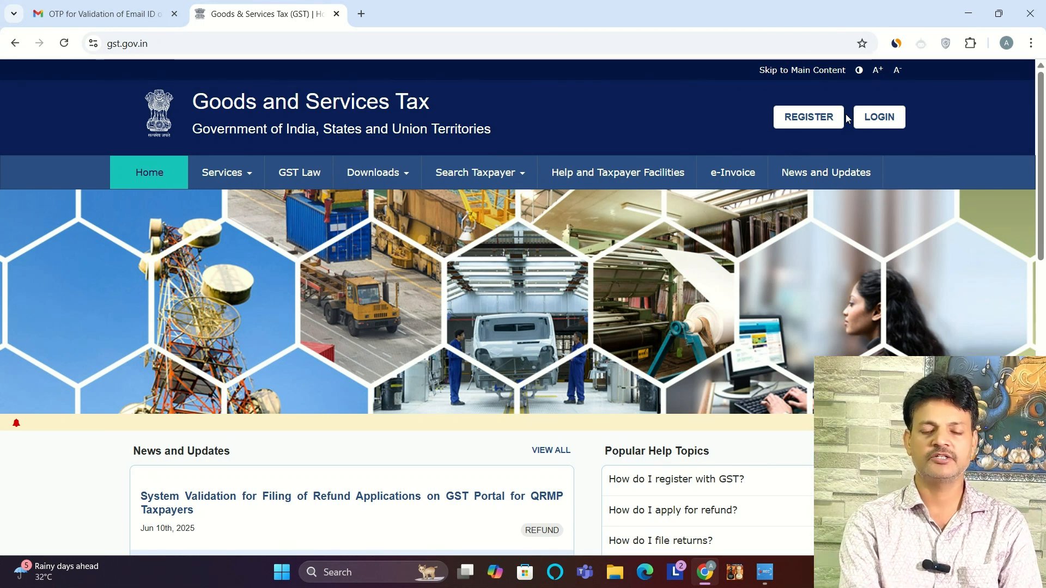
left_click(795, 120)
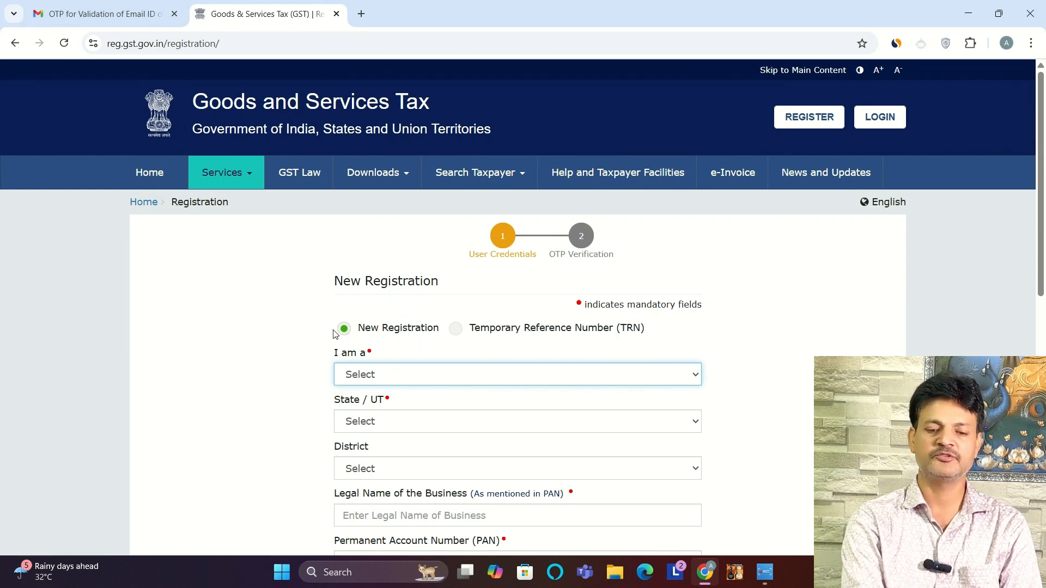
Step: Set the applicant type to Taxpayer, the state to Bihar and the district to Gaya for the new registration
left_click(404, 379)
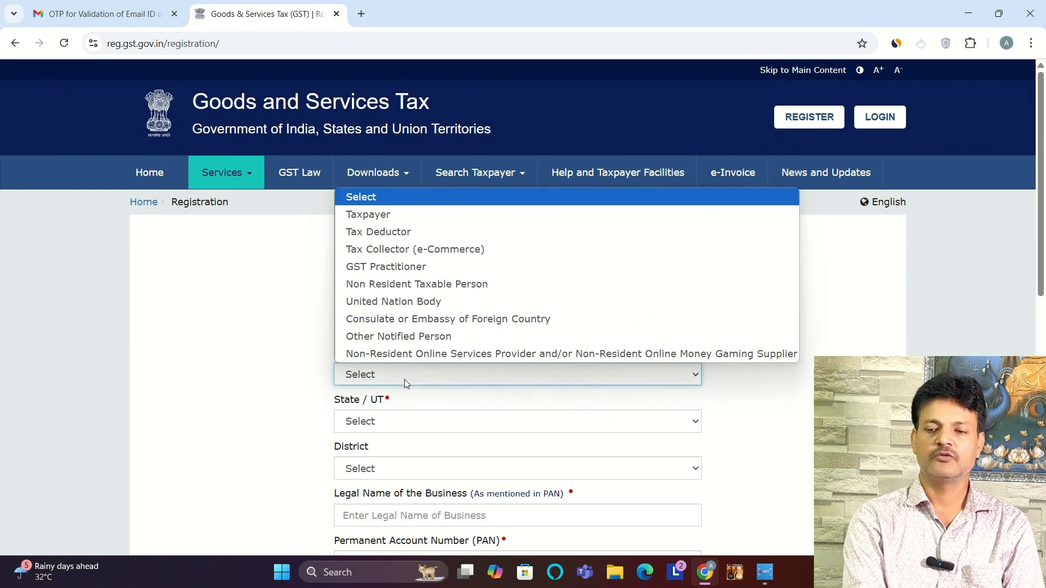
left_click(392, 214)
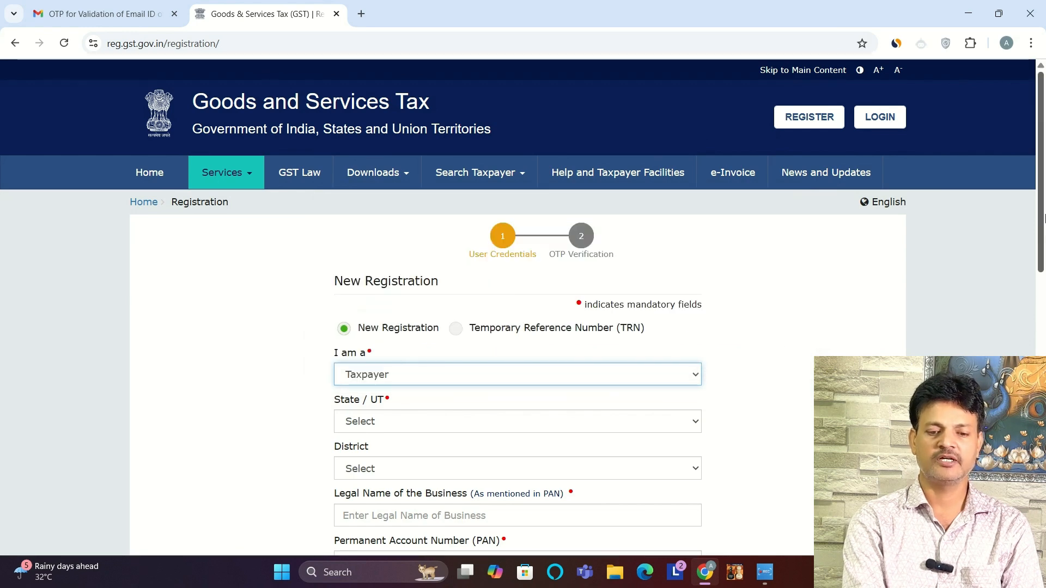
left_click_drag(1042, 221, 1041, 284)
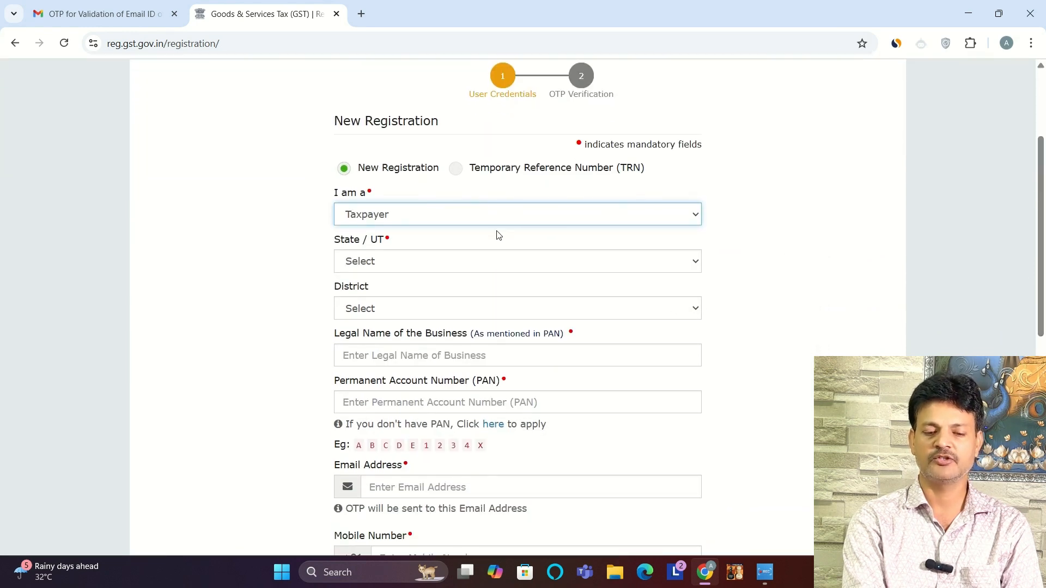
left_click(415, 267)
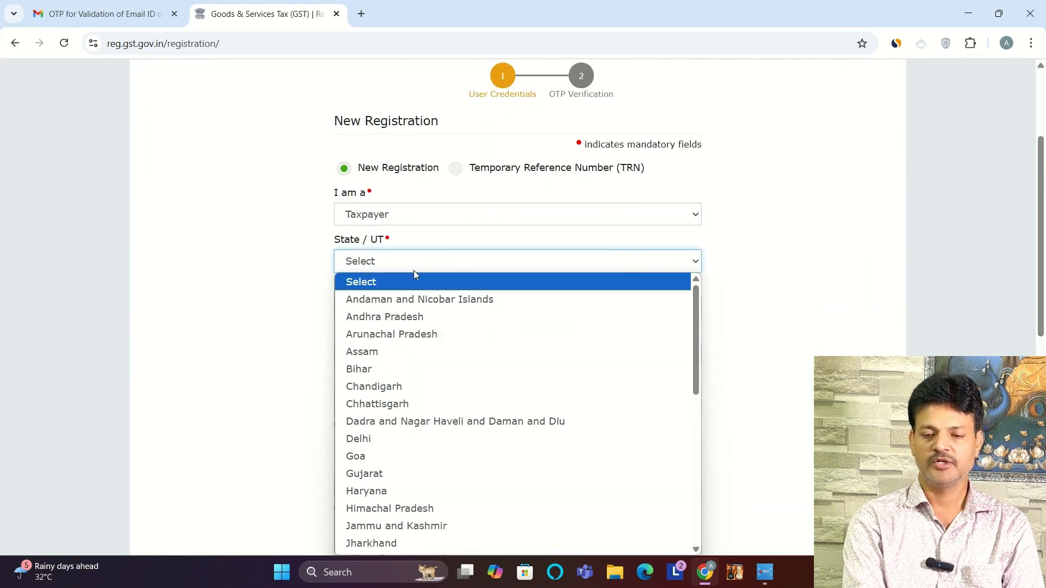
left_click(379, 368)
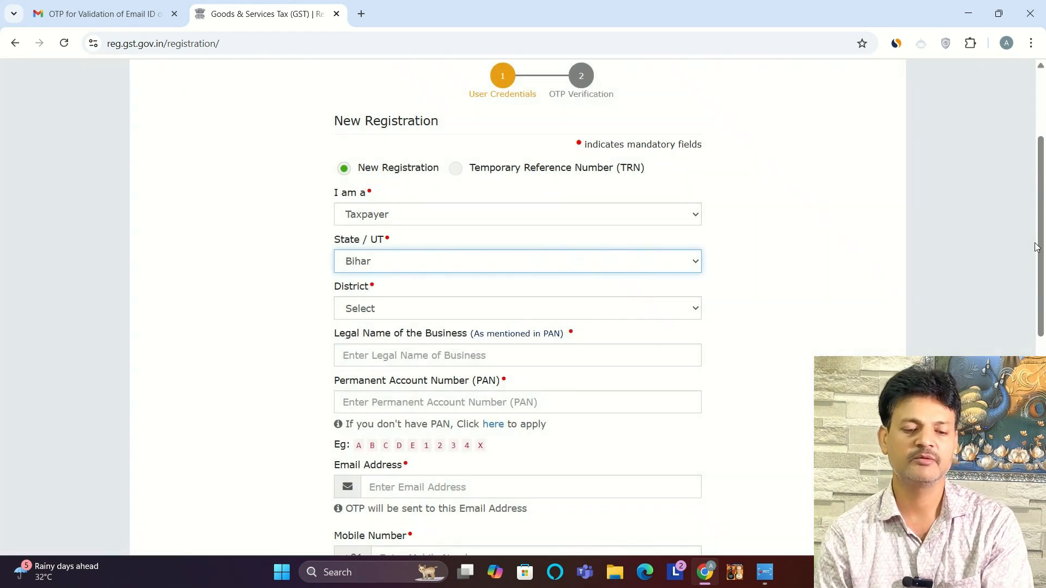
scroll(1043, 243, "down", 2)
left_click(436, 203)
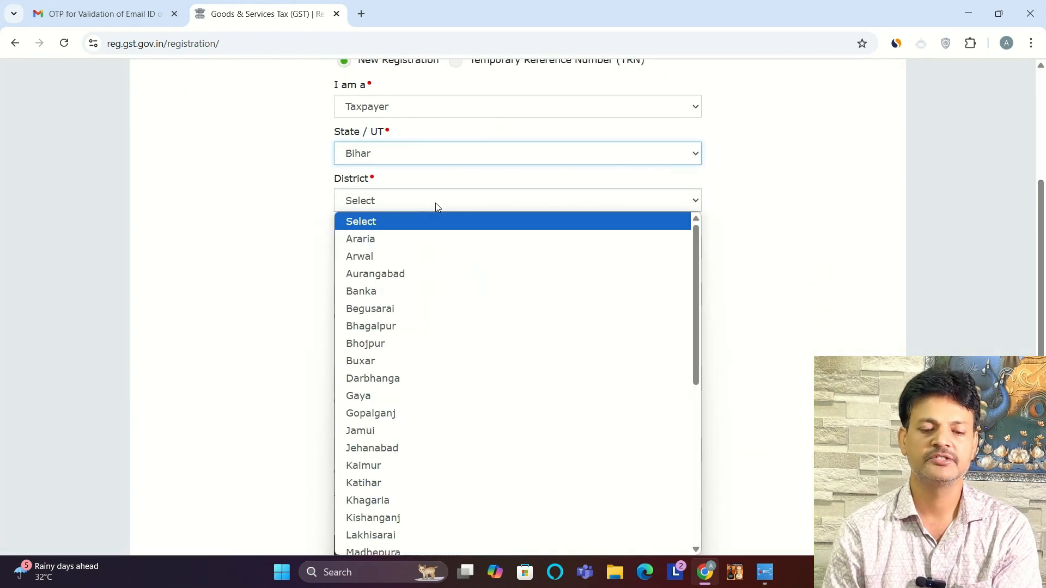
left_click(373, 397)
Step: Enter the legal name of the business as on the PAN, the PAN, the email address and the mobile number
left_click(476, 246)
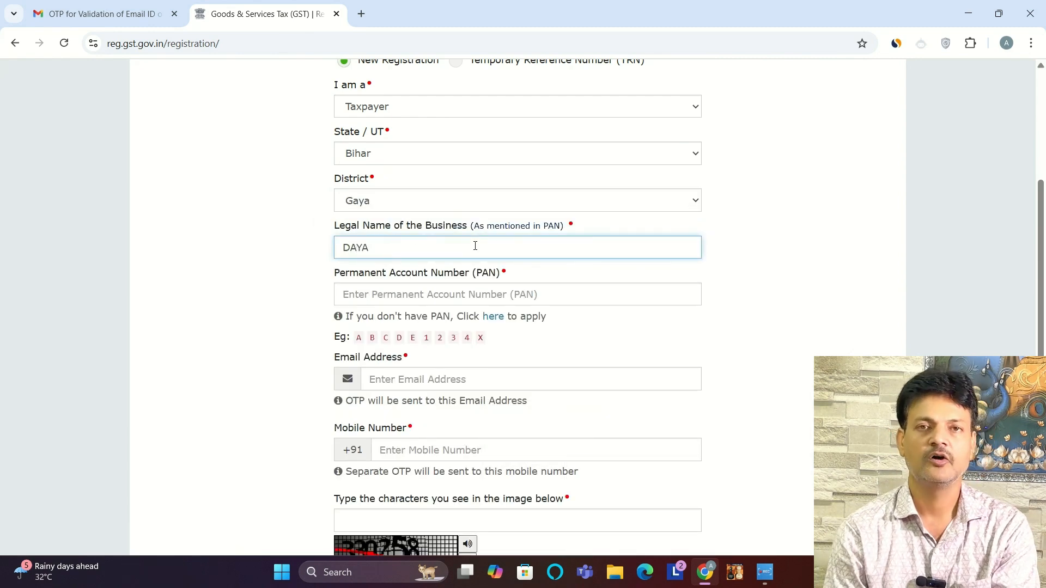
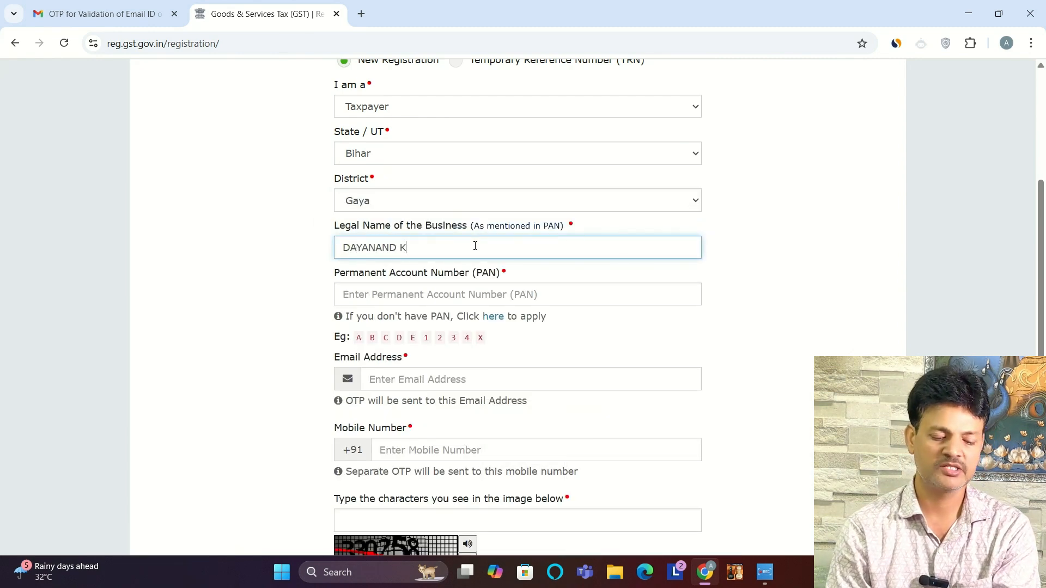
left_click(373, 296)
type("ABCDE1234F")
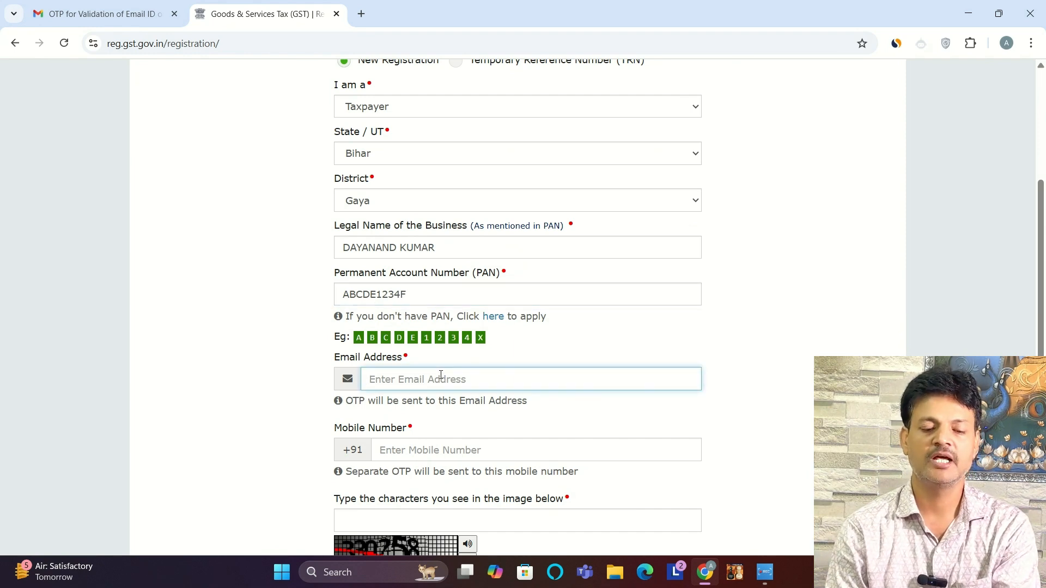
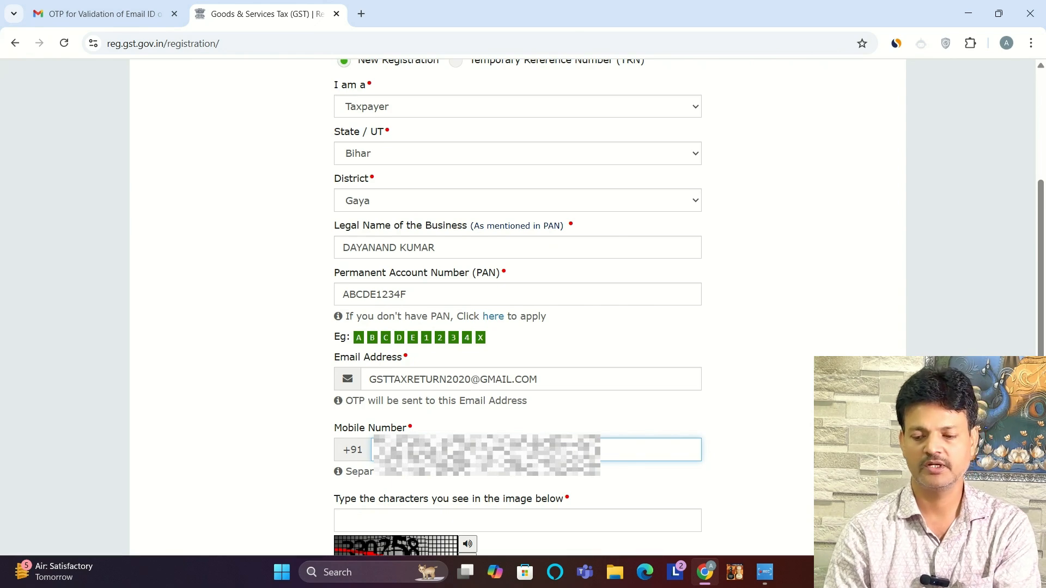
Step: Enter the CAPTCHA characters and submit the new registration form
left_click_drag(1042, 267, 1042, 352)
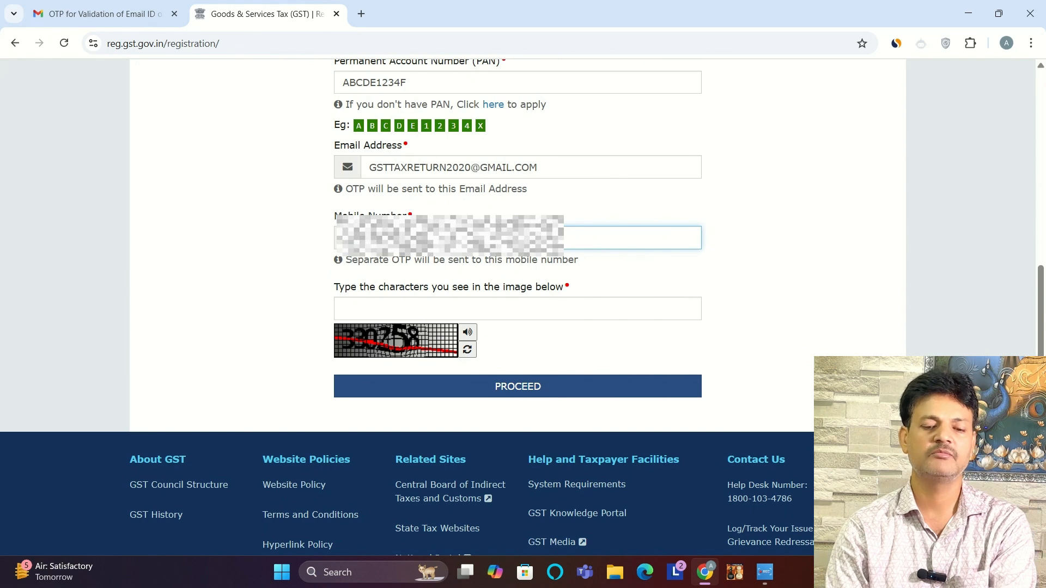
left_click(409, 307)
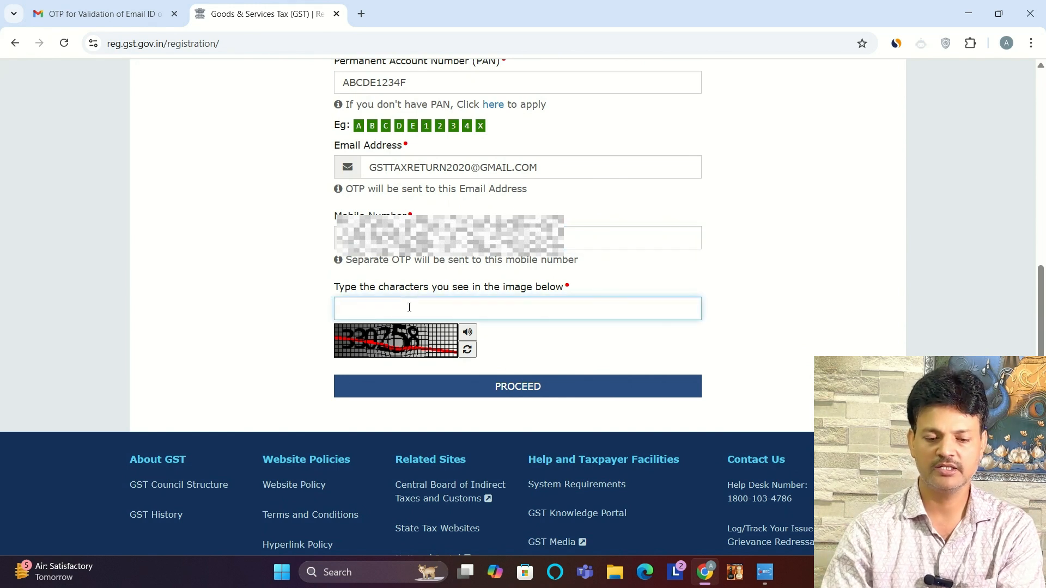
type("330258")
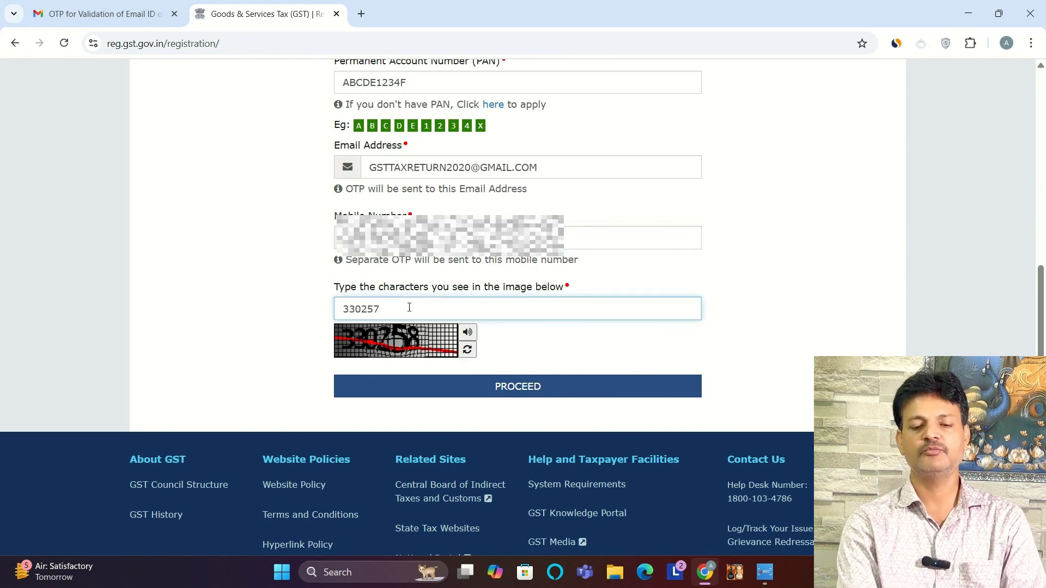
left_click(528, 385)
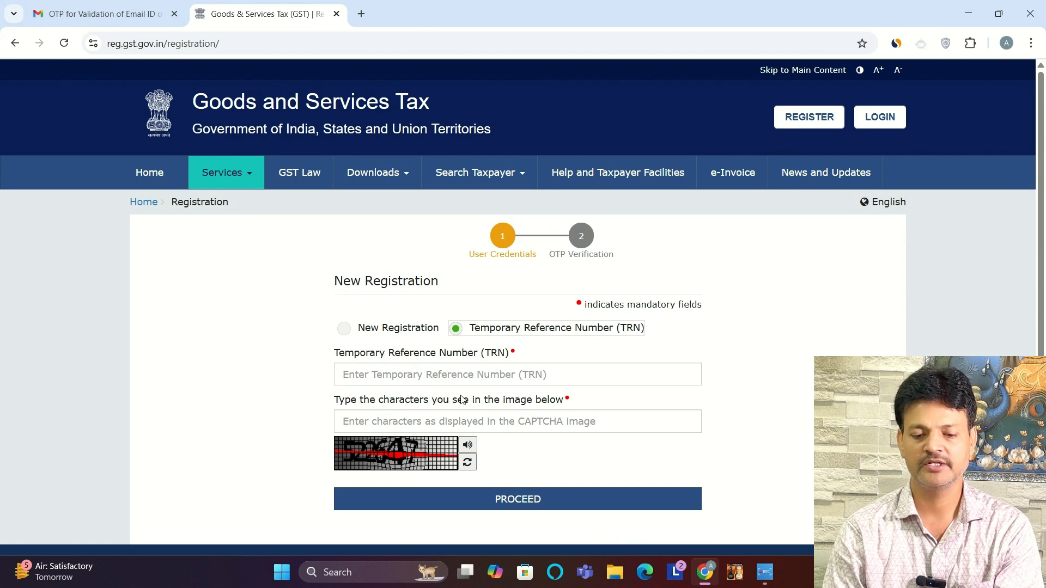
Step: Paste the Temporary Reference Number (TRN), enter the CAPTCHA characters and proceed with the registration
left_click(451, 378)
key("ctrl+v")
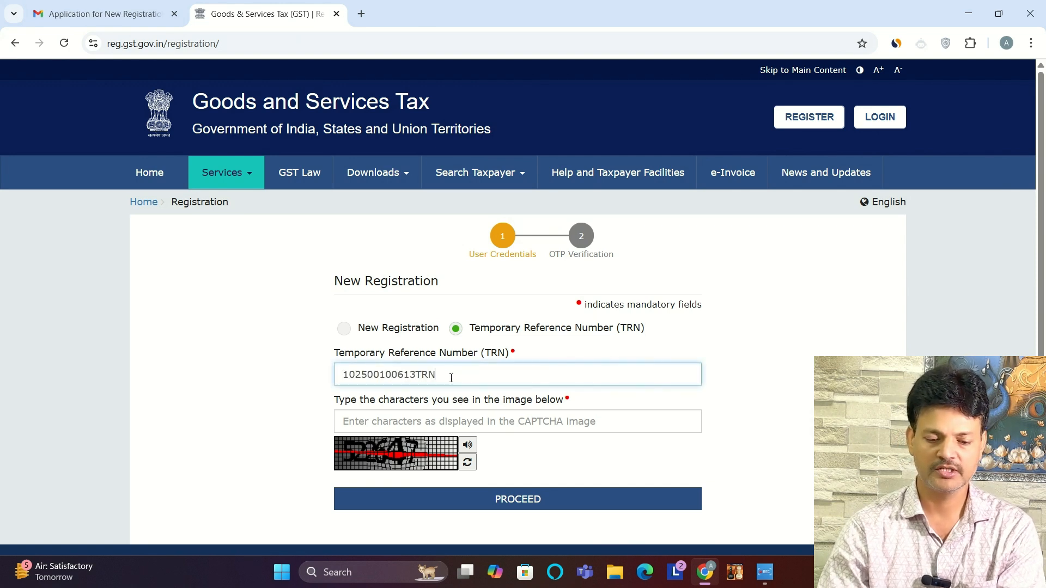
left_click(455, 423)
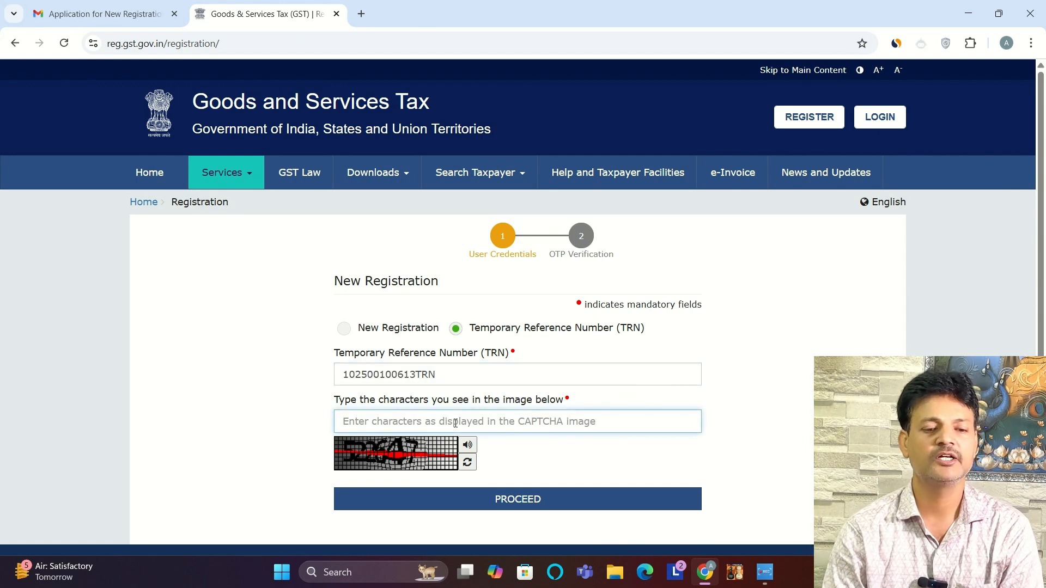
type("522647")
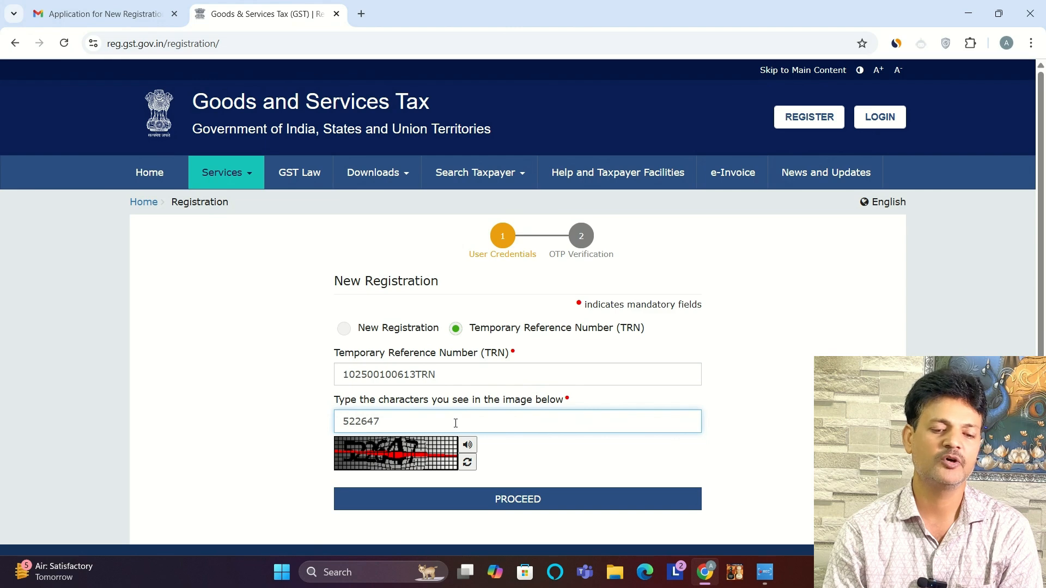
left_click(515, 500)
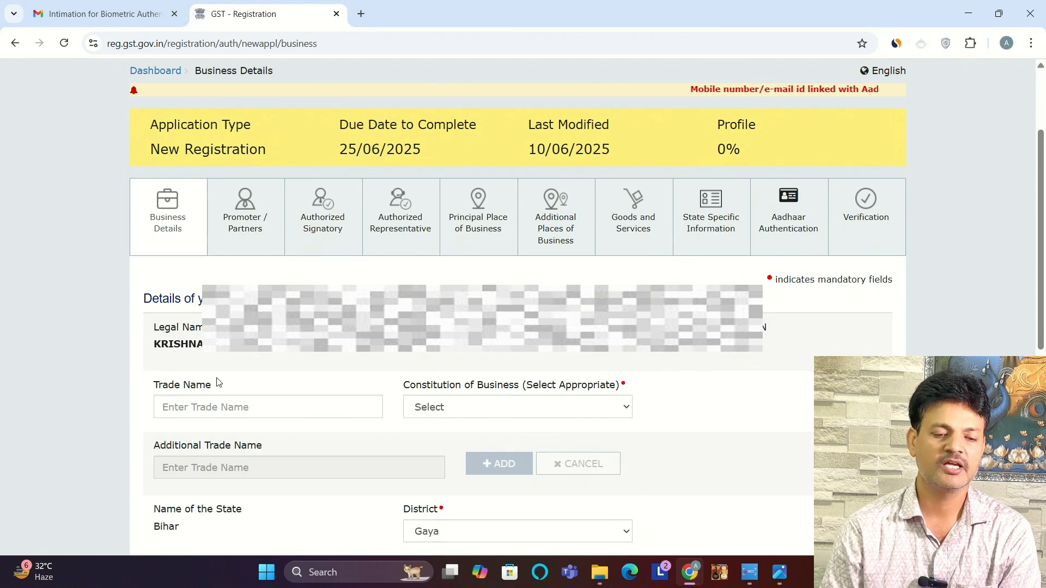
Step: Enter ARNAV CONSTRUCTION as the trade name and set the constitution of business to Proprietorship
left_click(220, 408)
type("A")
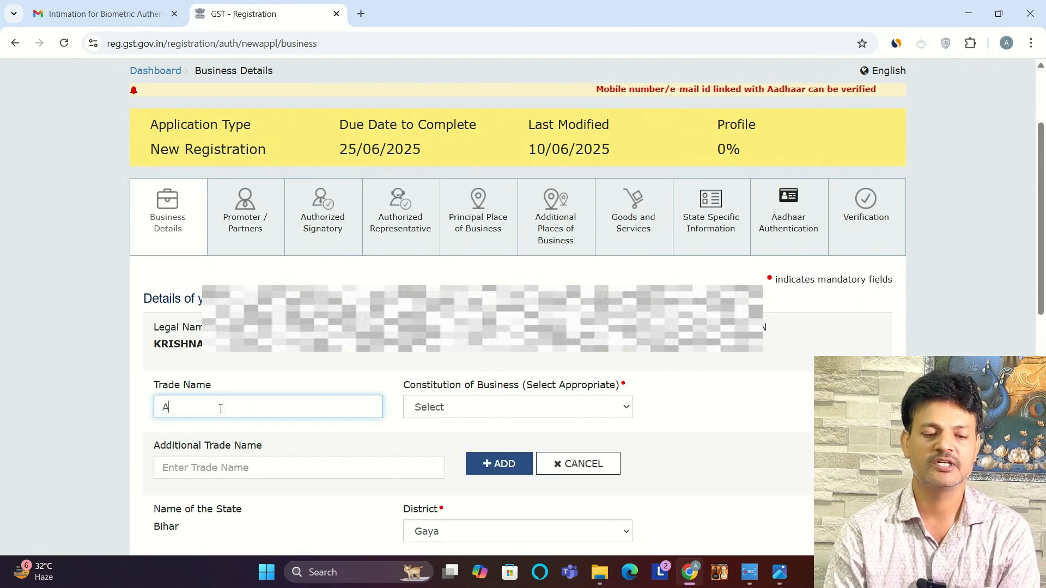
type("RNAV")
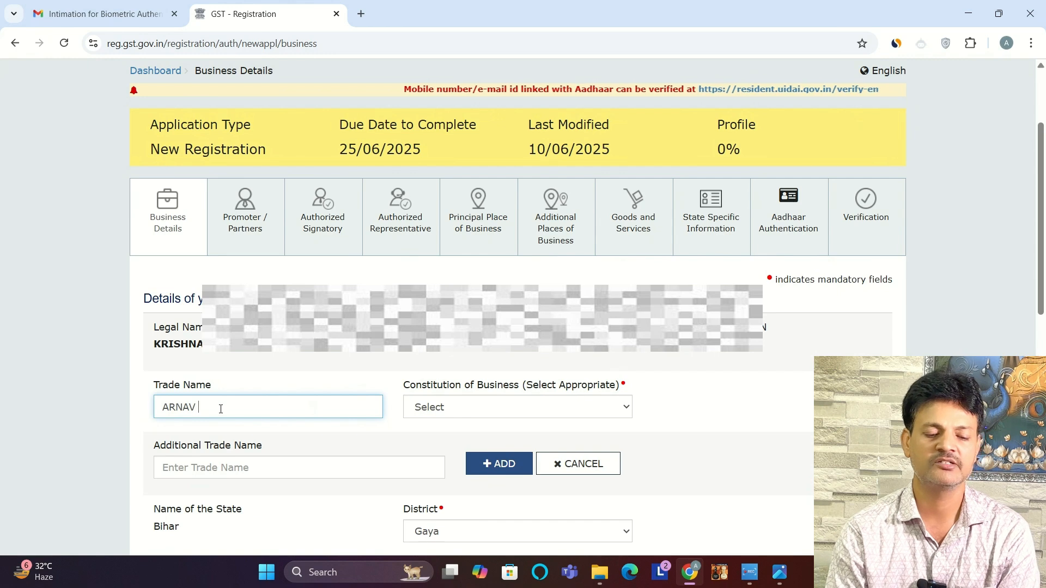
type(" CONSTRUCTION")
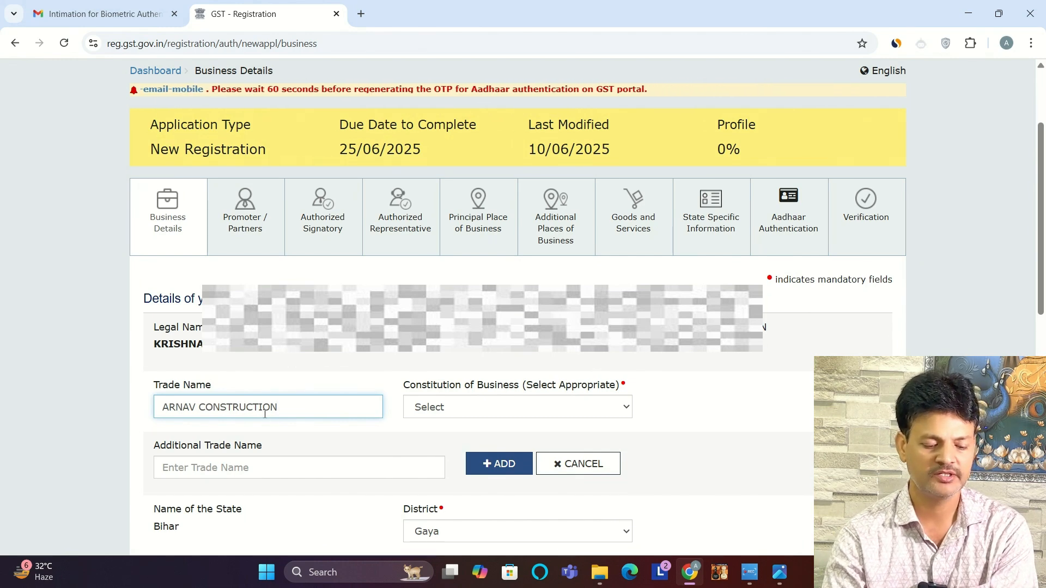
left_click(499, 410)
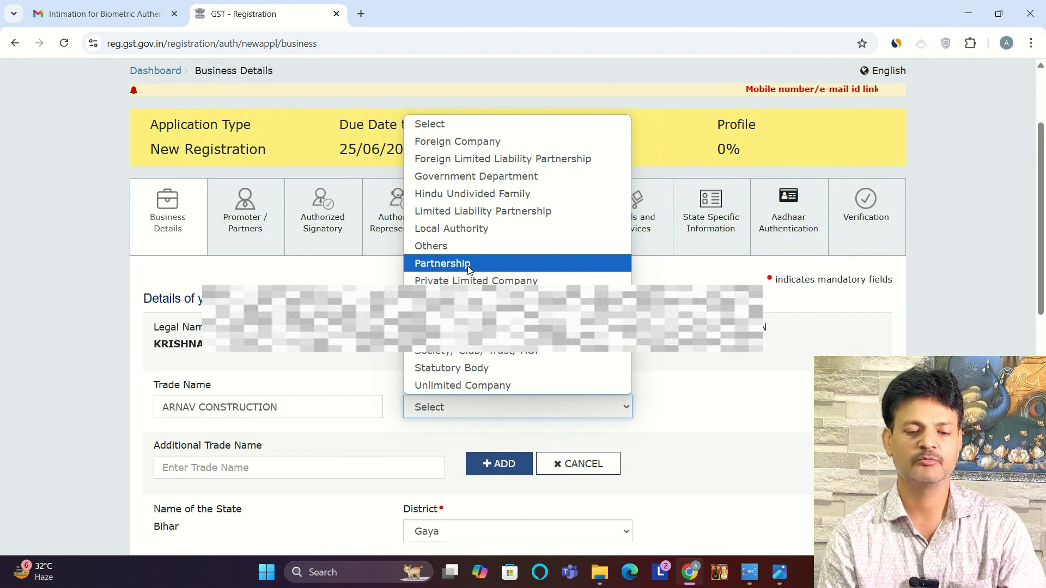
left_click(468, 298)
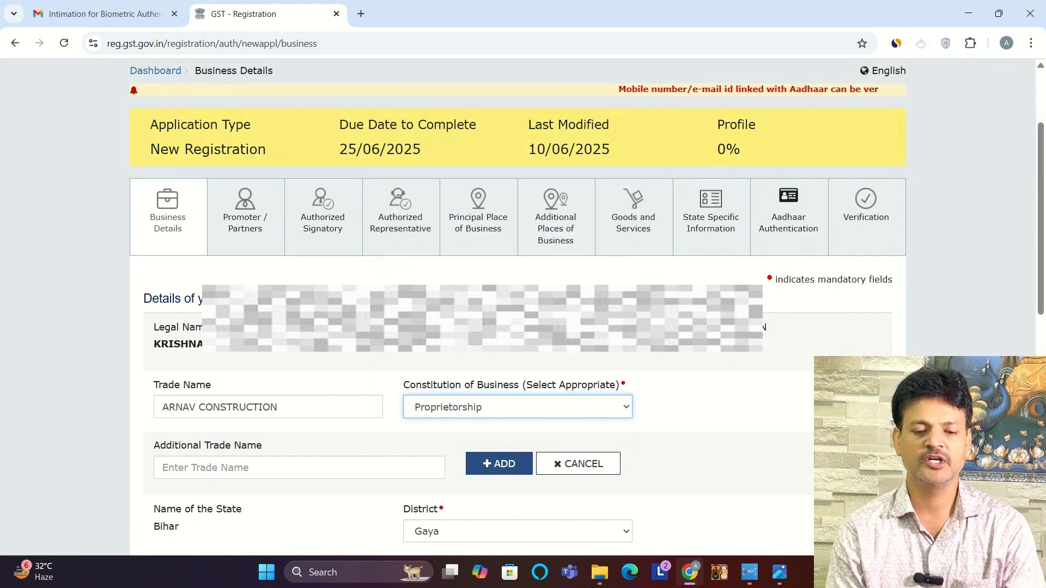
Step: Enable the composition option, select "Any other supplier eligible for composition levy" as the category and accept the composition levy declaration
left_click_drag(1043, 157, 1042, 212)
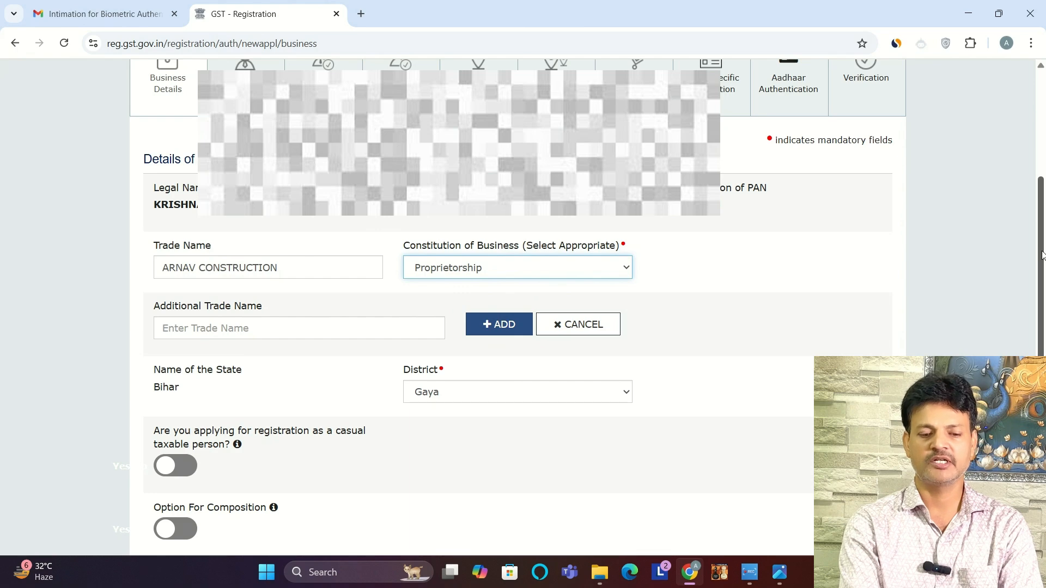
left_click_drag(1043, 255, 1042, 304)
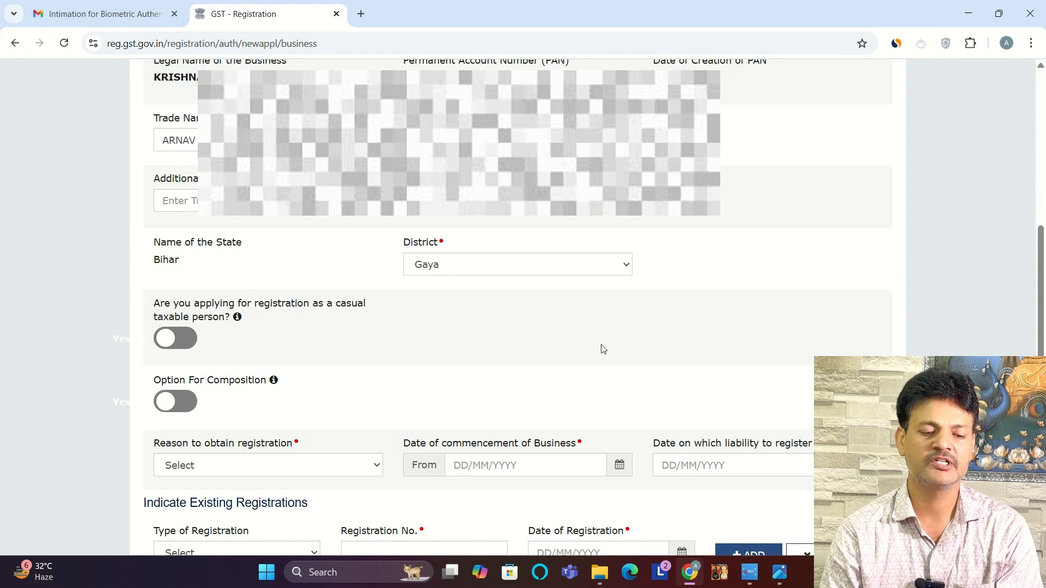
left_click_drag(1042, 290, 1043, 324)
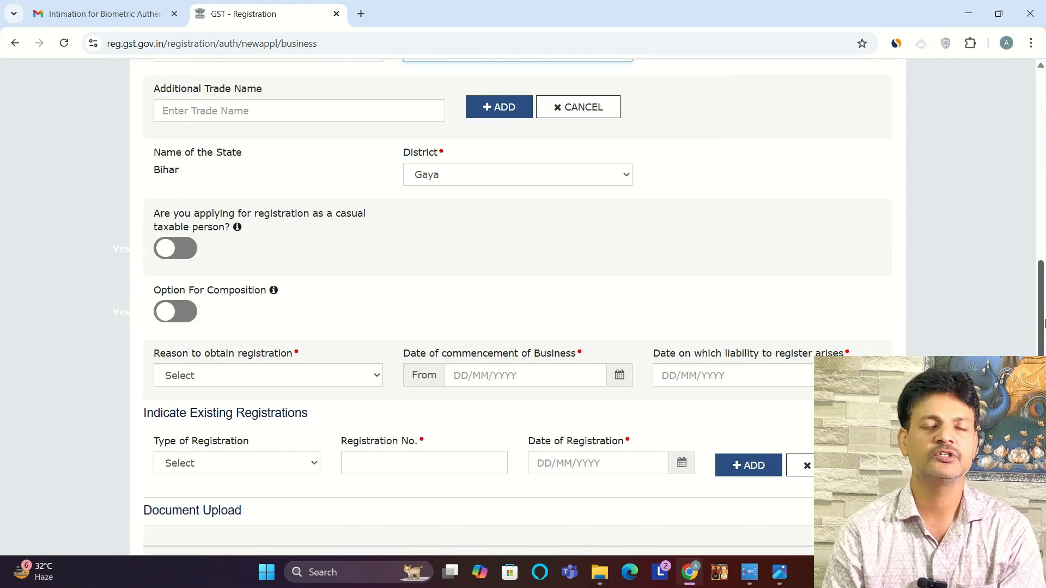
left_click(177, 313)
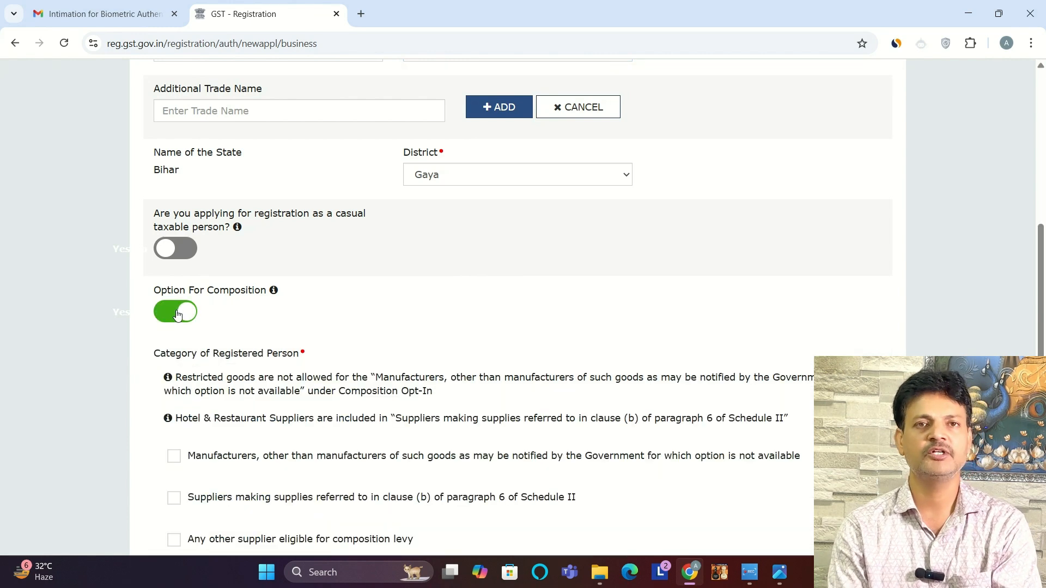
left_click(176, 313)
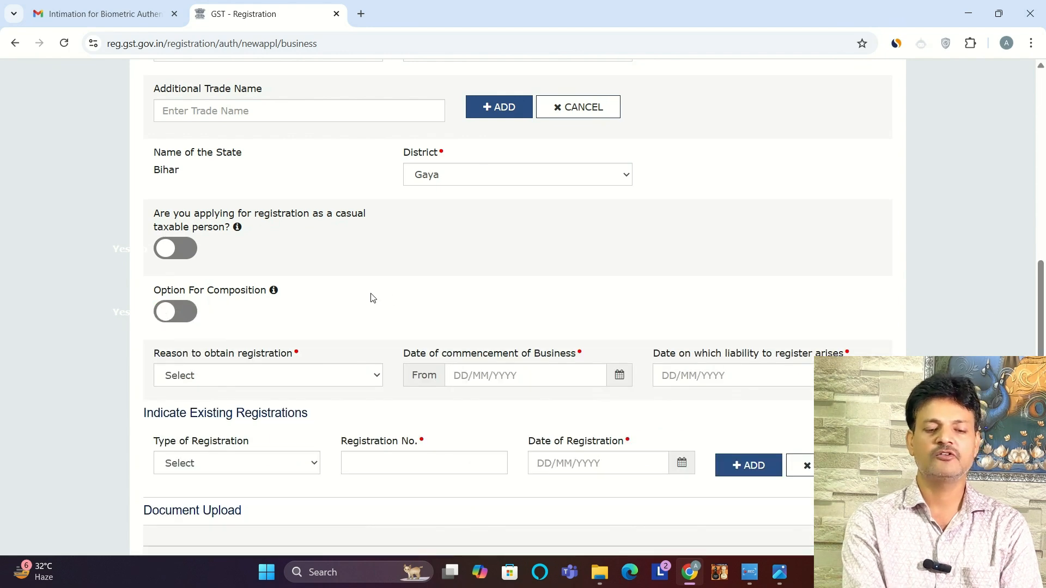
left_click(176, 313)
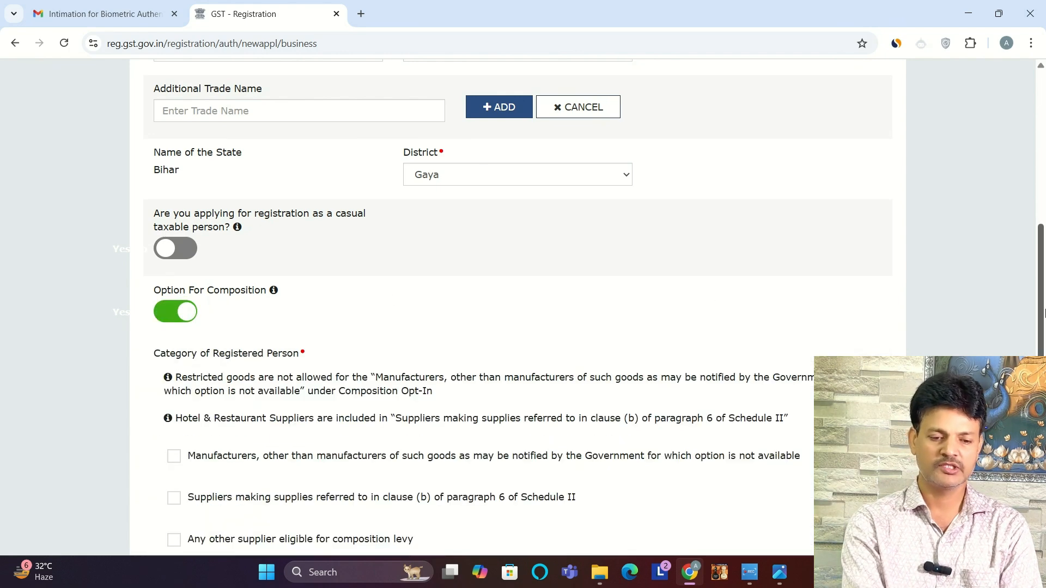
scroll(1044, 305, "down", 4)
left_click(174, 335)
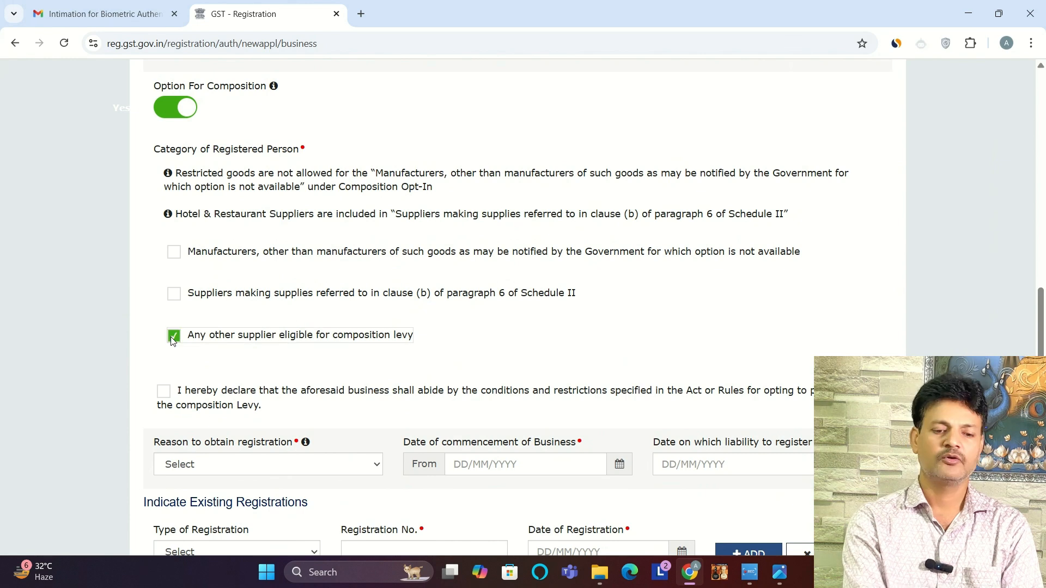
left_click(164, 391)
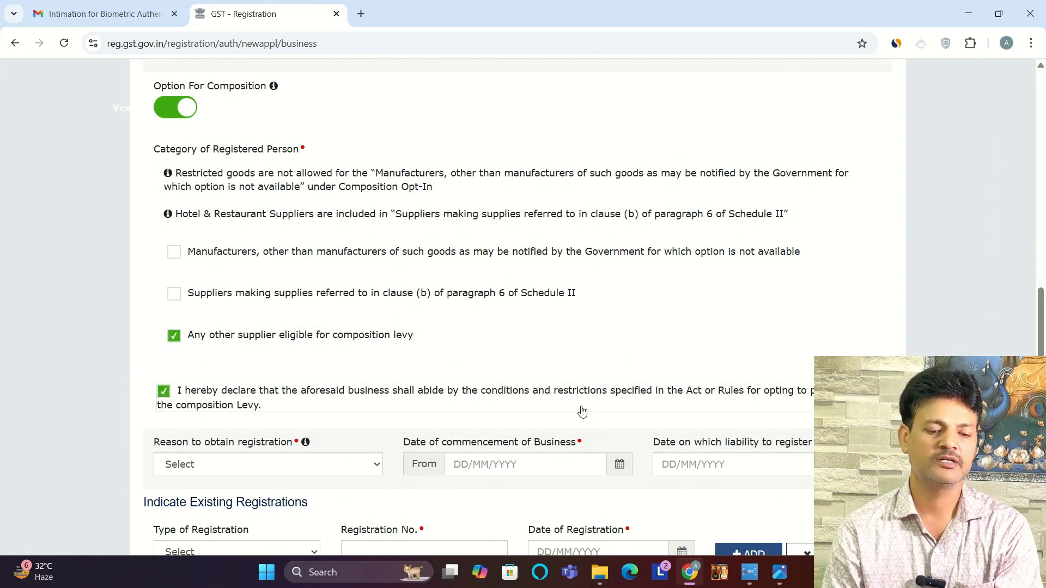
left_click_drag(1044, 340, 1044, 372)
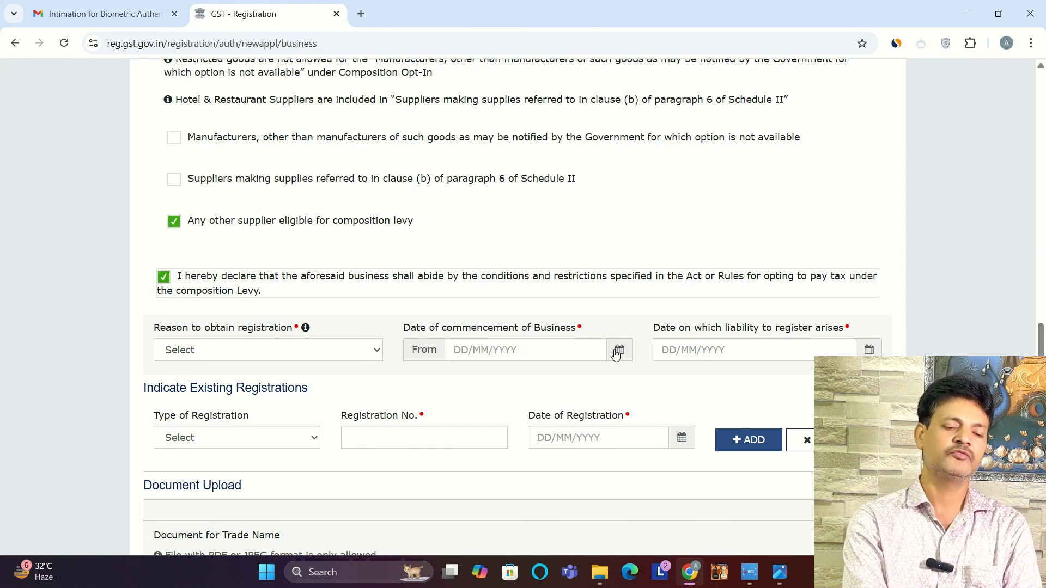
Step: Set the reason to obtain registration to Crossing the Threshold
left_click(314, 351)
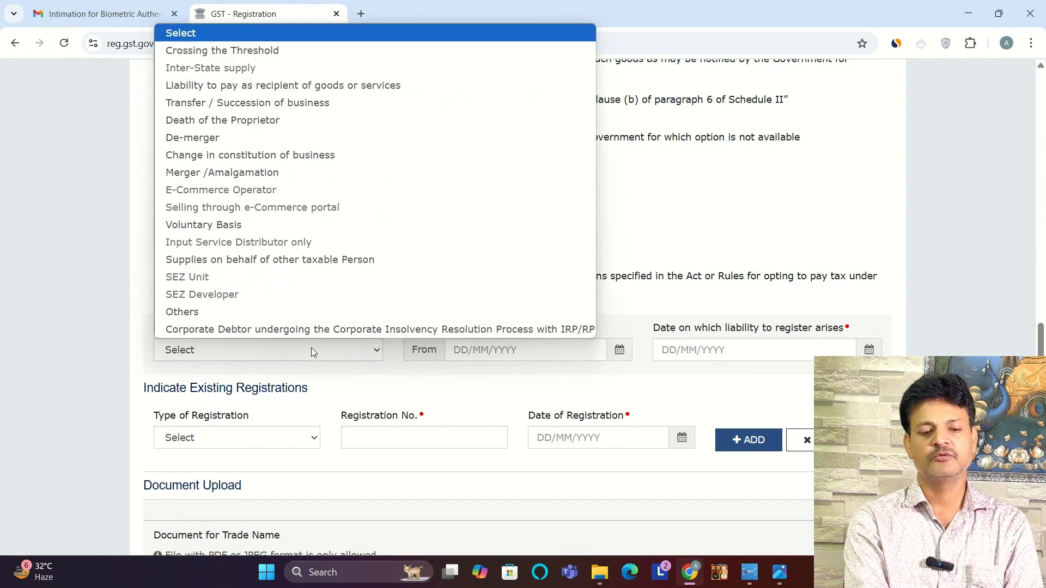
left_click(311, 349)
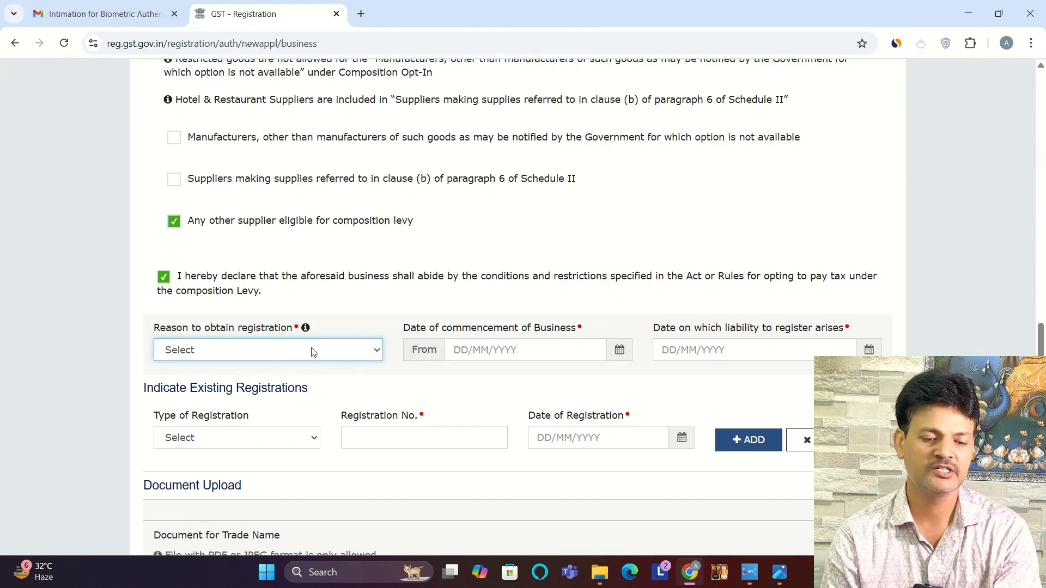
left_click(311, 349)
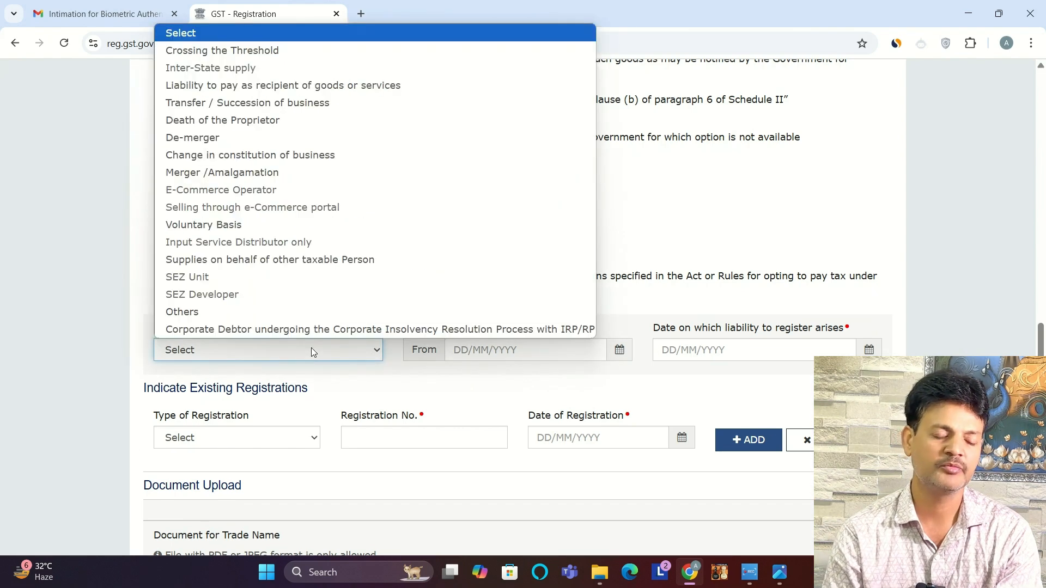
left_click(235, 50)
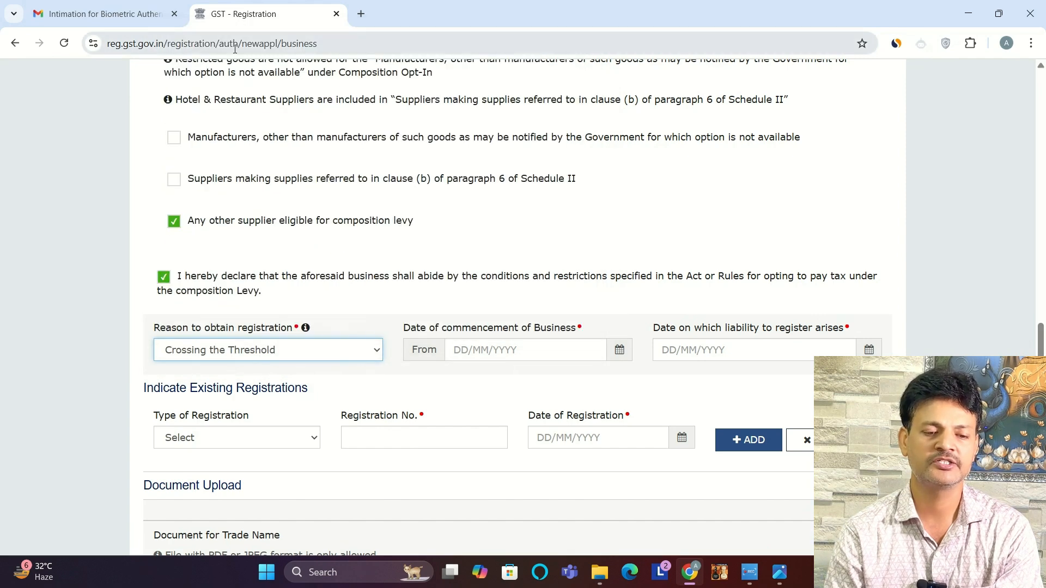
Step: Set both the business commencement date and the registration liability date to 11/06/2025, and save the business details
left_click(611, 359)
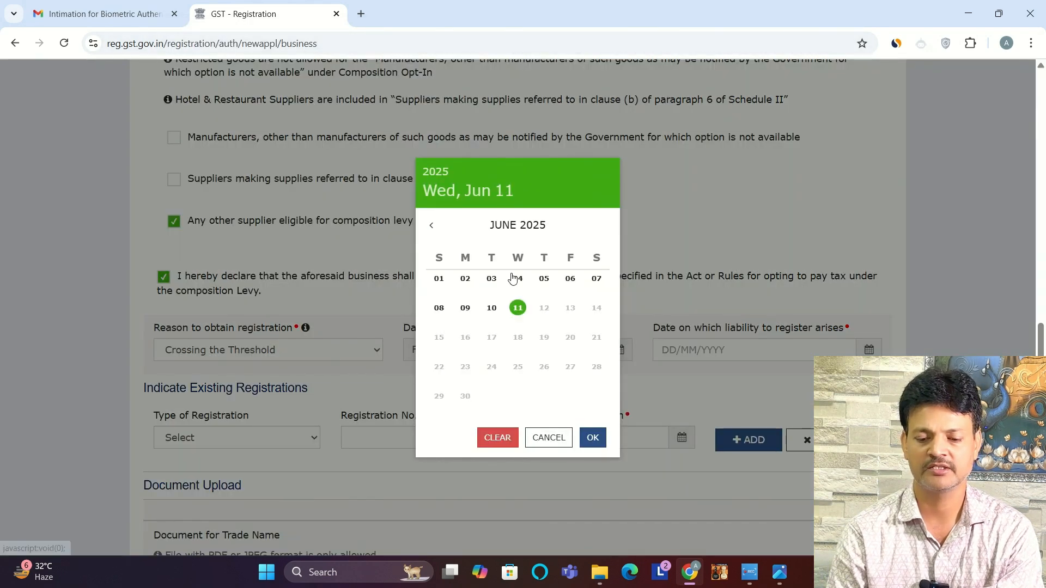
left_click(517, 310)
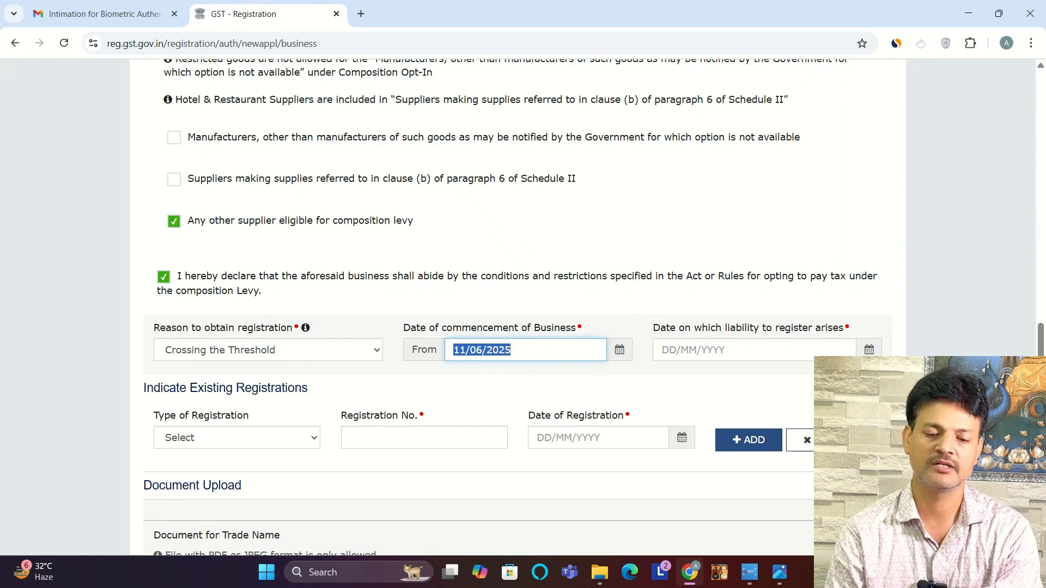
left_click(697, 350)
left_click(518, 307)
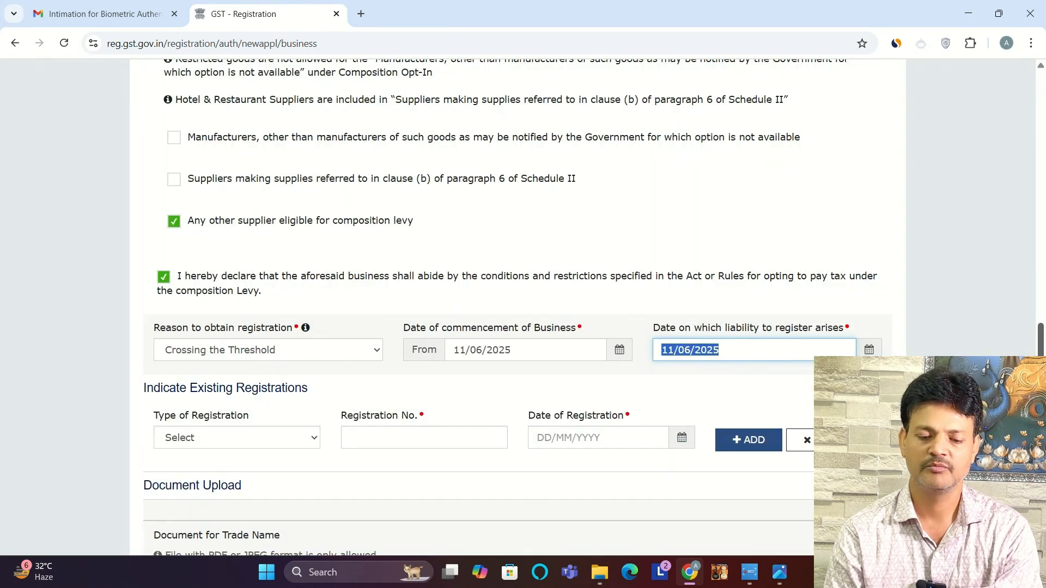
scroll(517, 305, "down", 3)
left_click(795, 452)
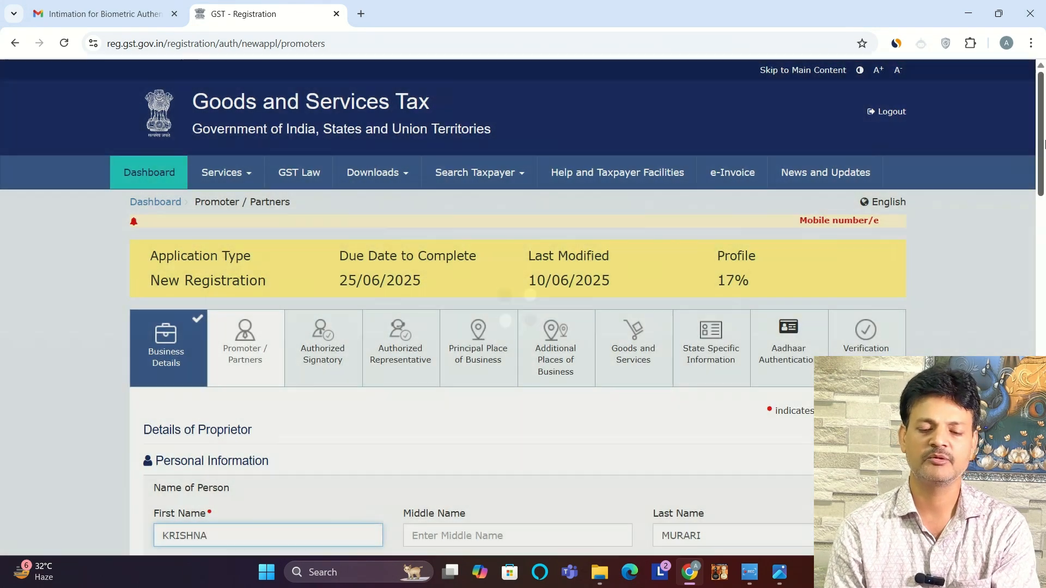
Step: Fill in the proprietor's father's name, date of birth, mobile number and email address, and set the gender to Male
left_click_drag(1041, 149, 1041, 222)
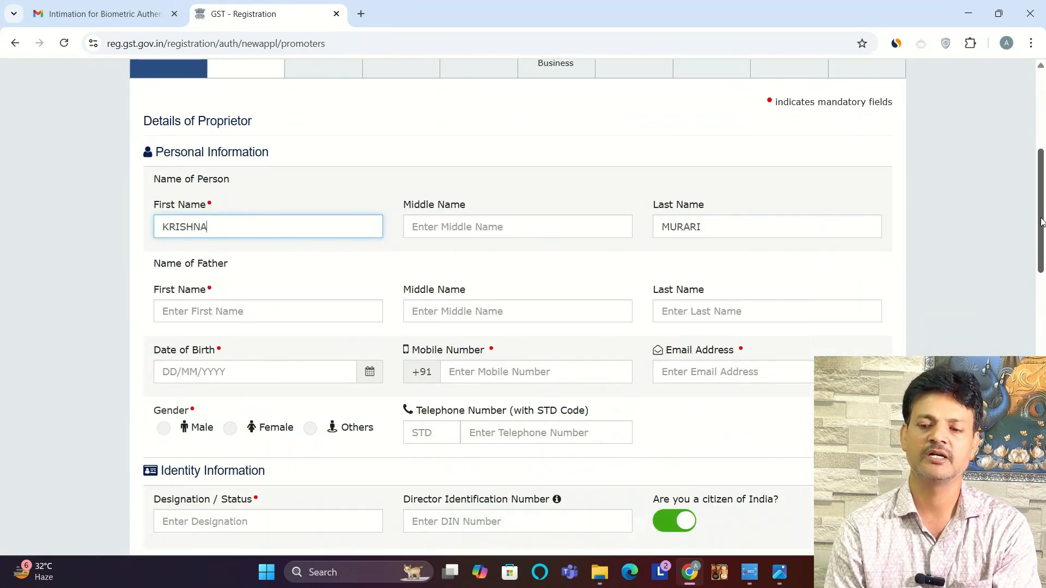
left_click(338, 313)
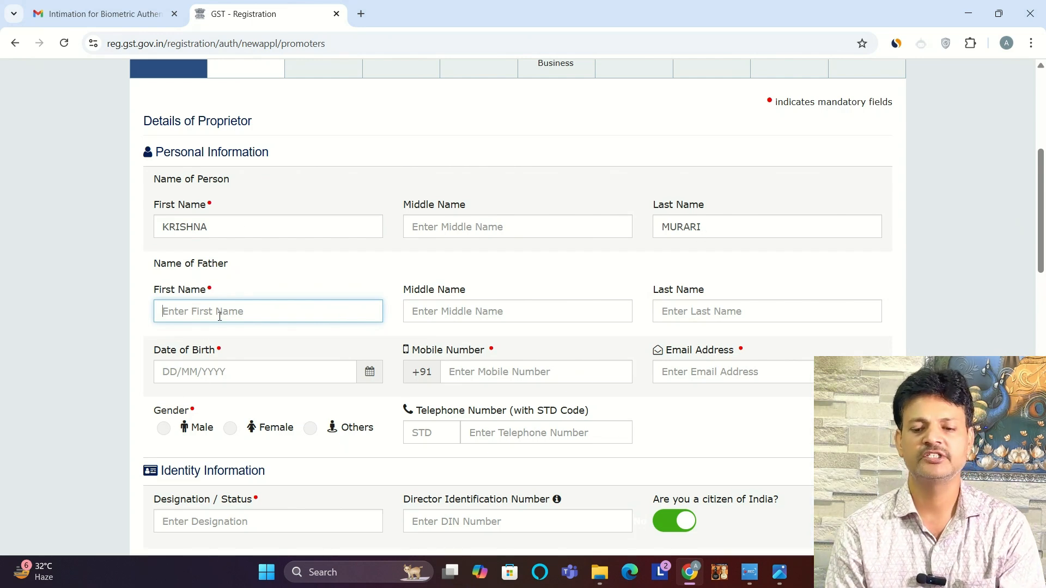
type("RAJE")
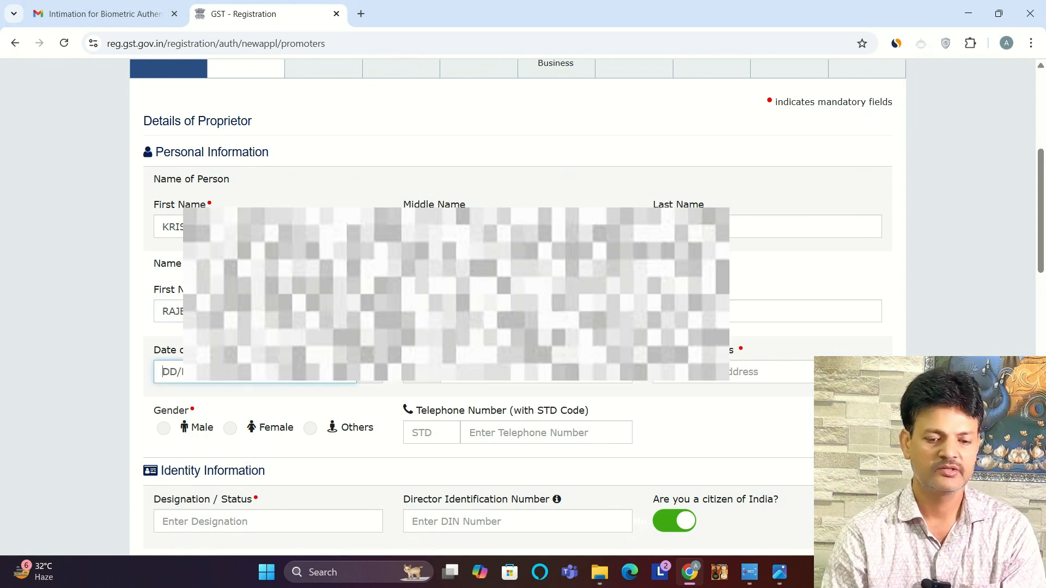
type("070")
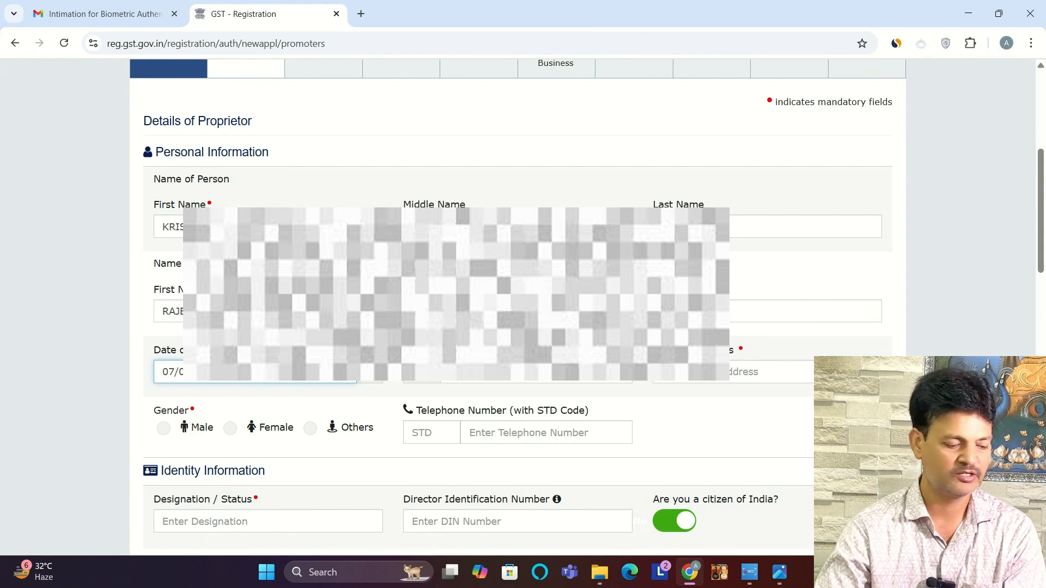
key("Tab")
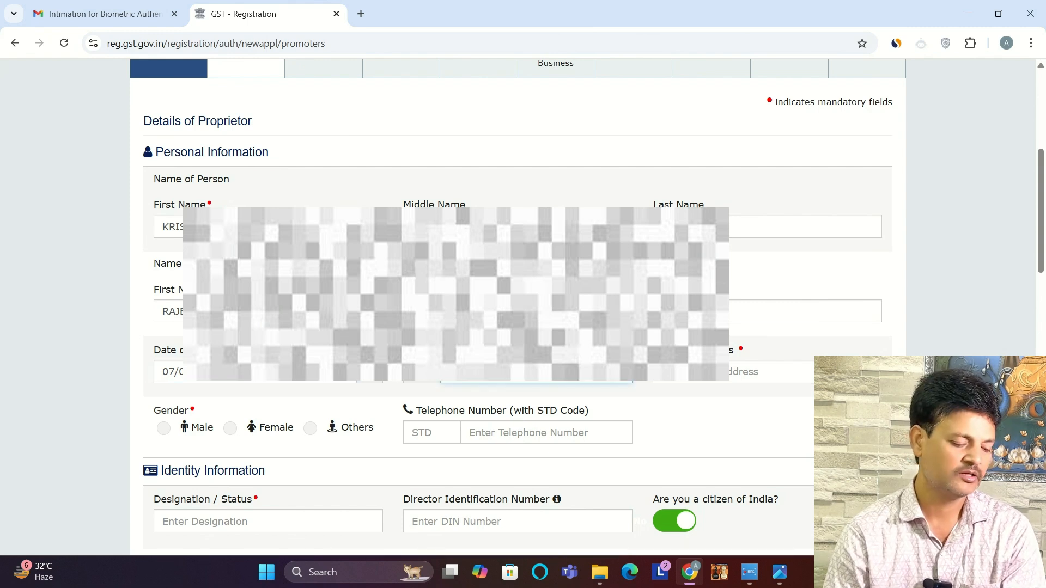
key("Tab")
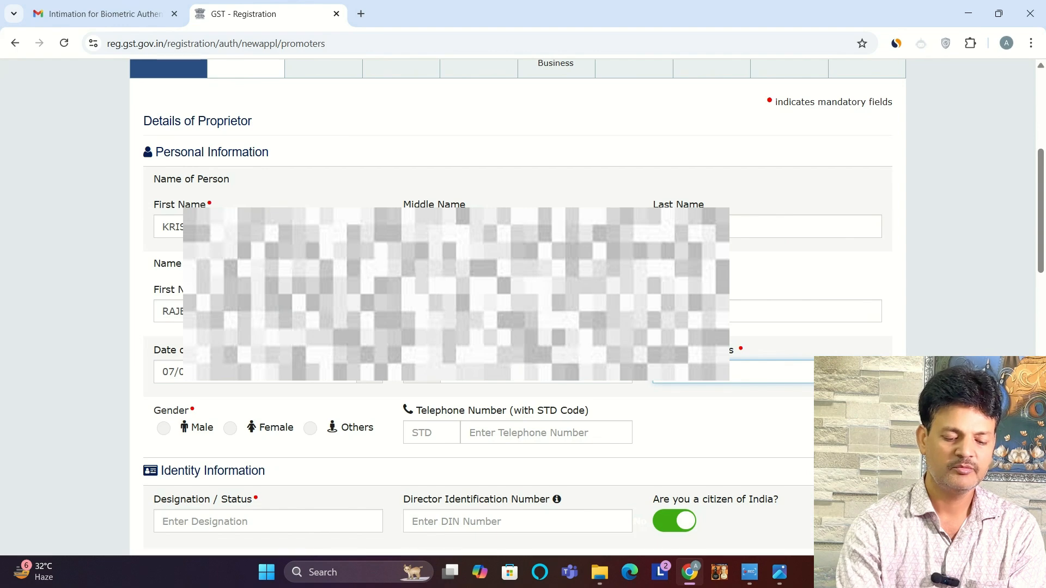
left_click(163, 429)
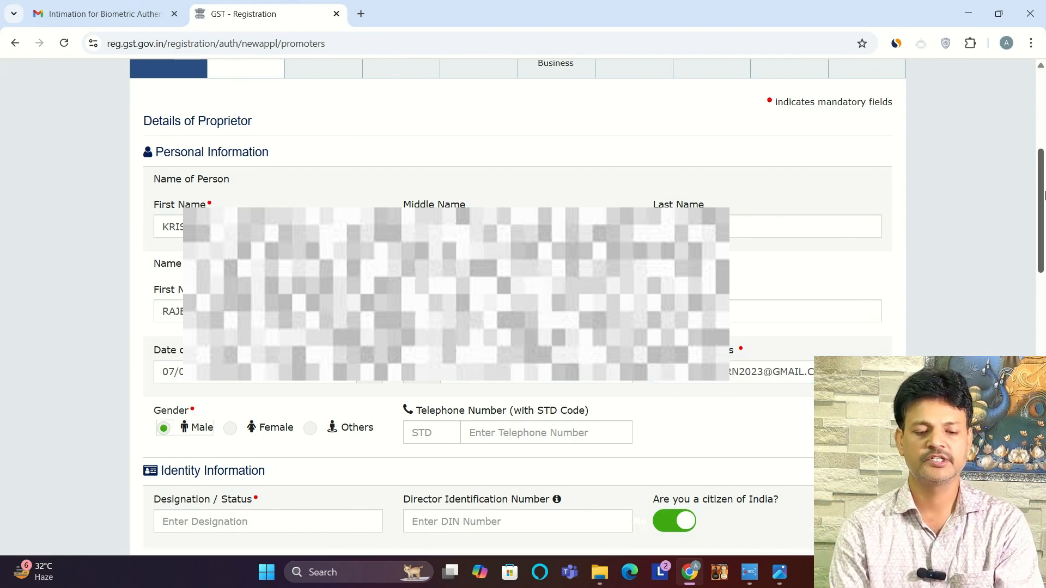
Step: Enter PROPRETOR as the proprietor's designation and fill in the residential address
left_click_drag(1045, 196, 1045, 294)
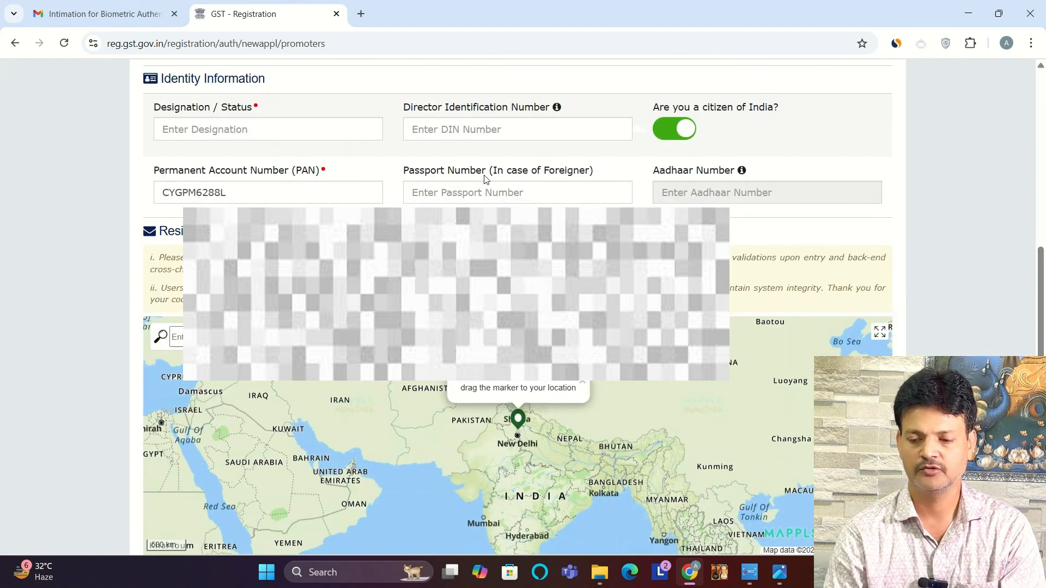
left_click(273, 131)
type("PR")
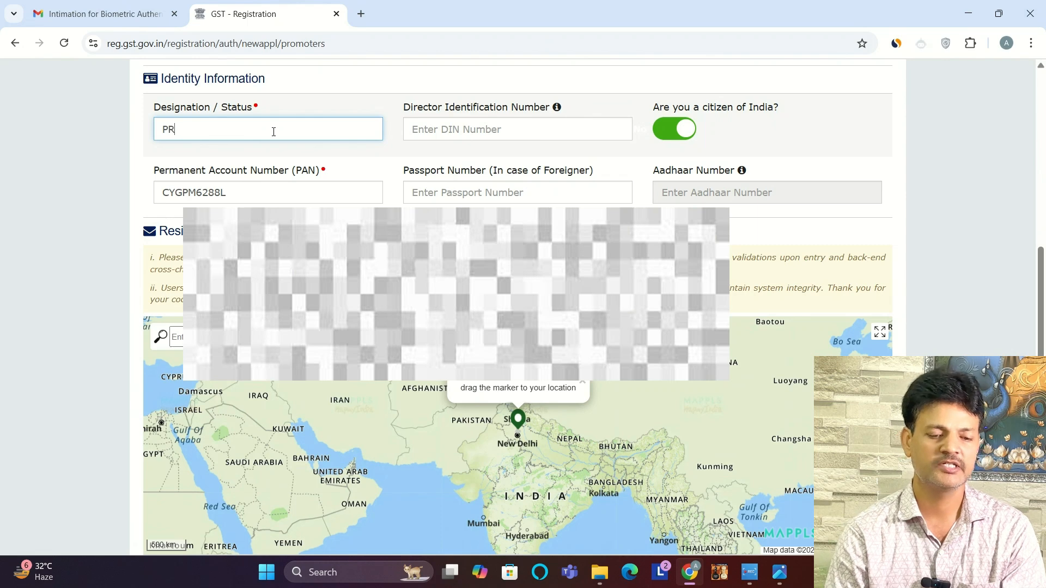
type("OPRE")
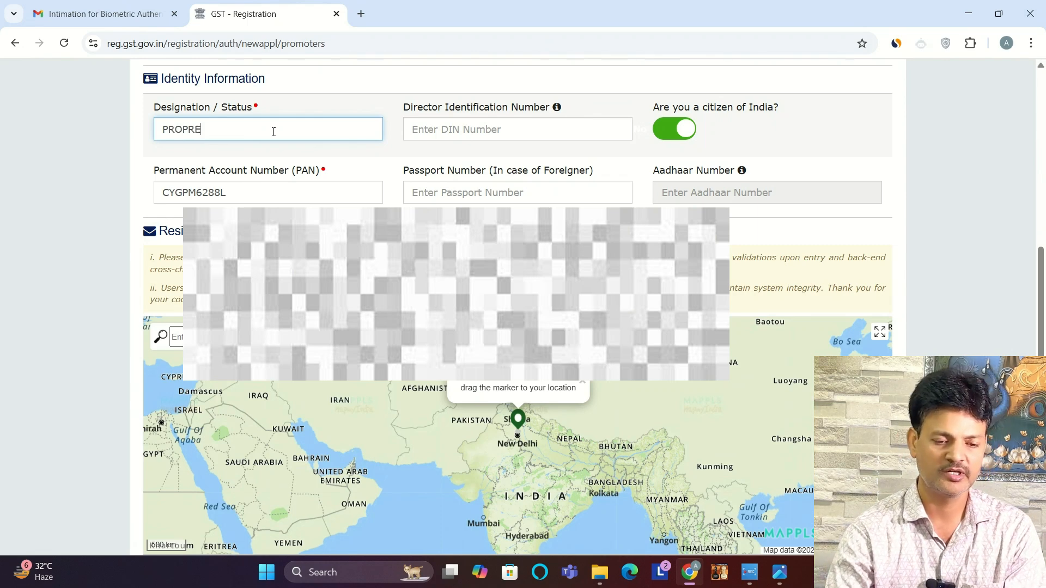
type("TOR")
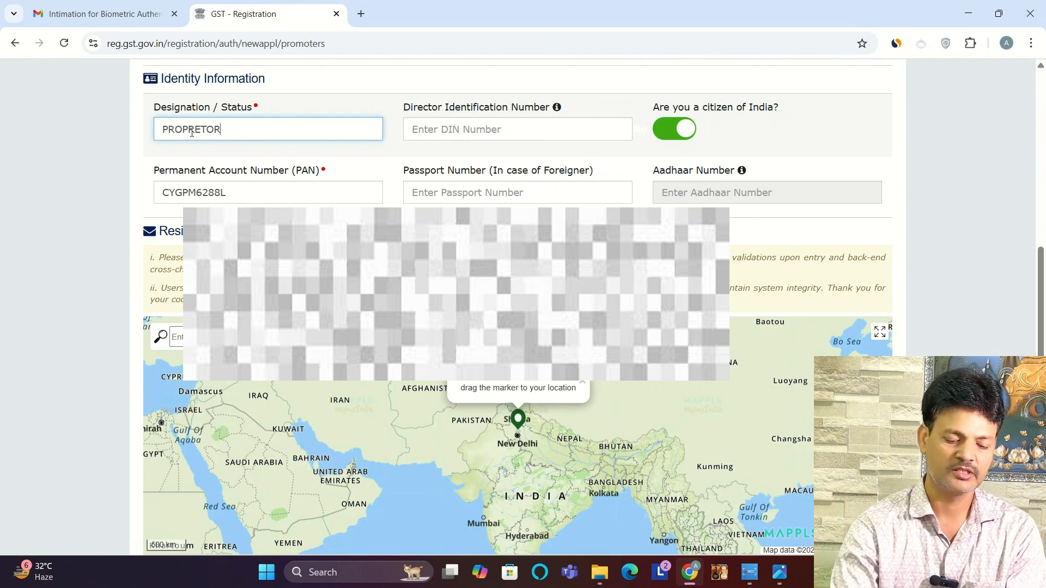
scroll(192, 133, "down", 8)
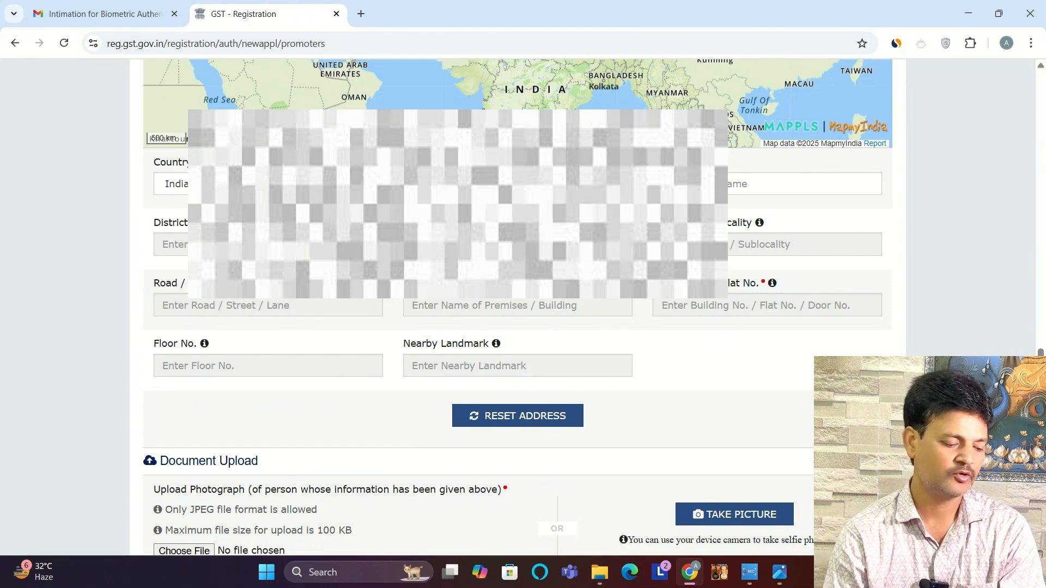
scroll(476, 465, "down", 3)
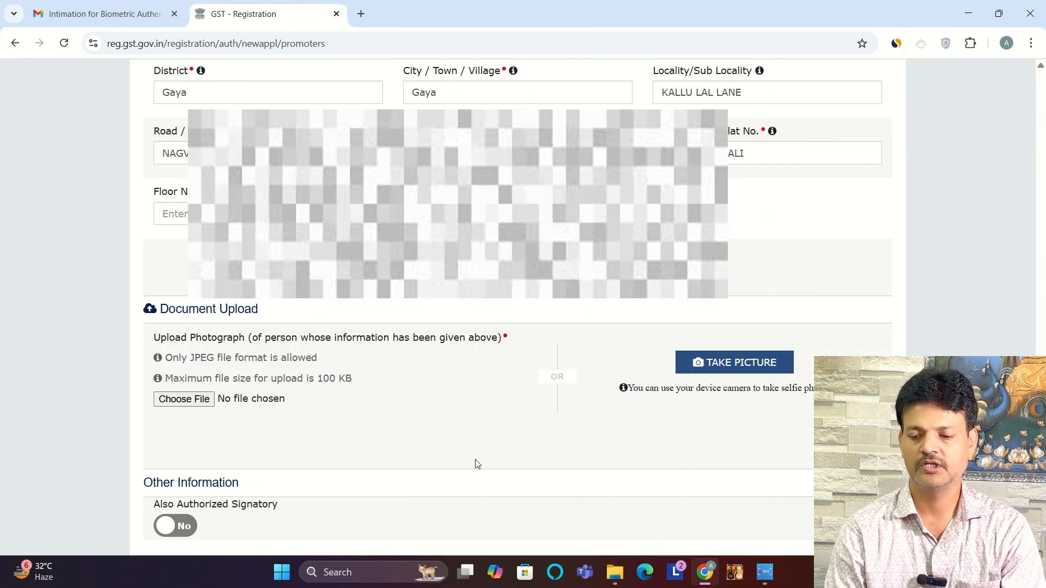
Step: Upload the proprietor's photograph, mark the proprietor as also authorized signatory, and save the details despite the locality mismatch
left_click(184, 400)
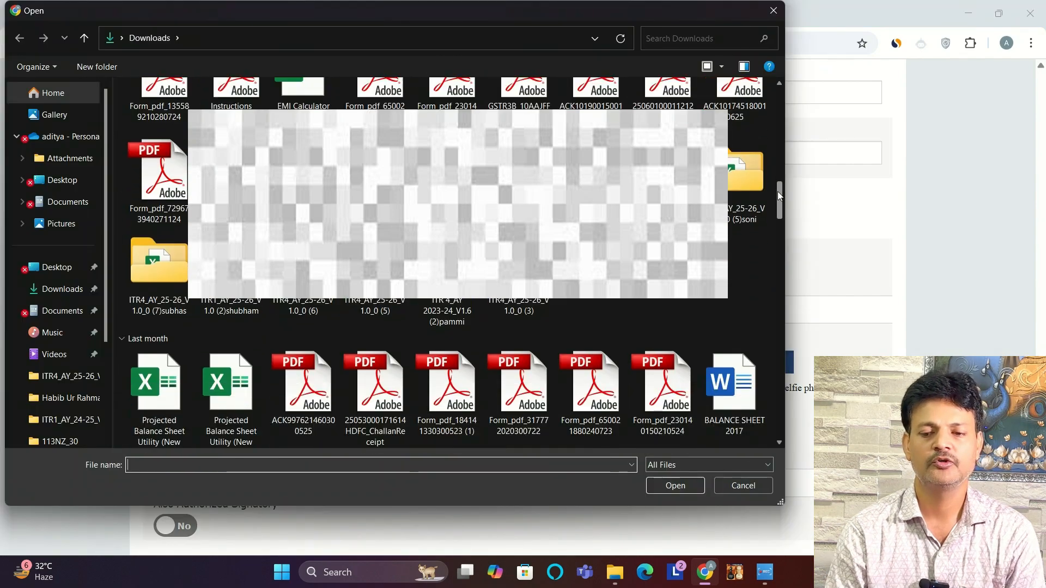
left_click_drag(776, 191, 779, 342)
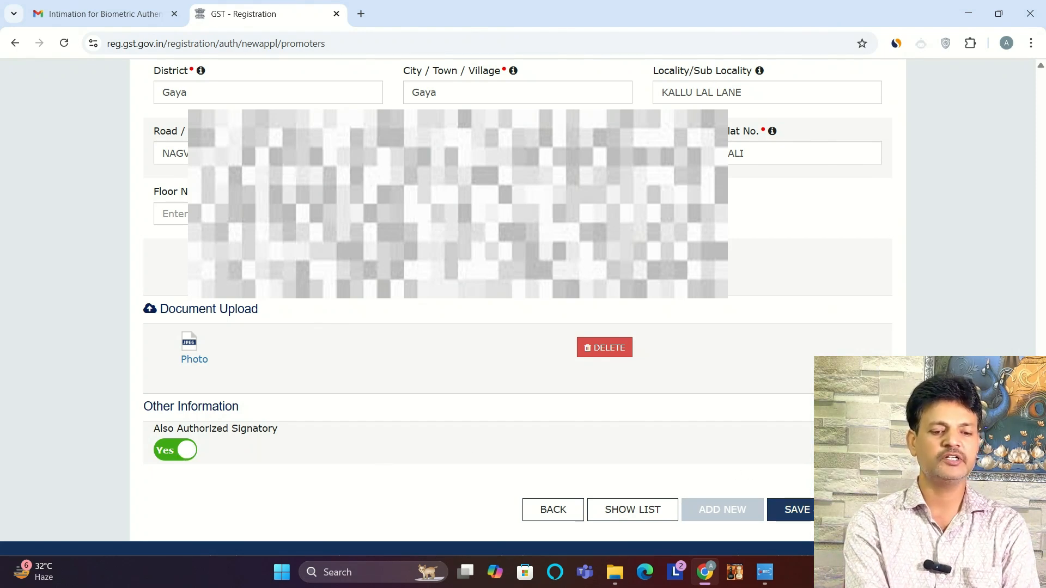
left_click(790, 509)
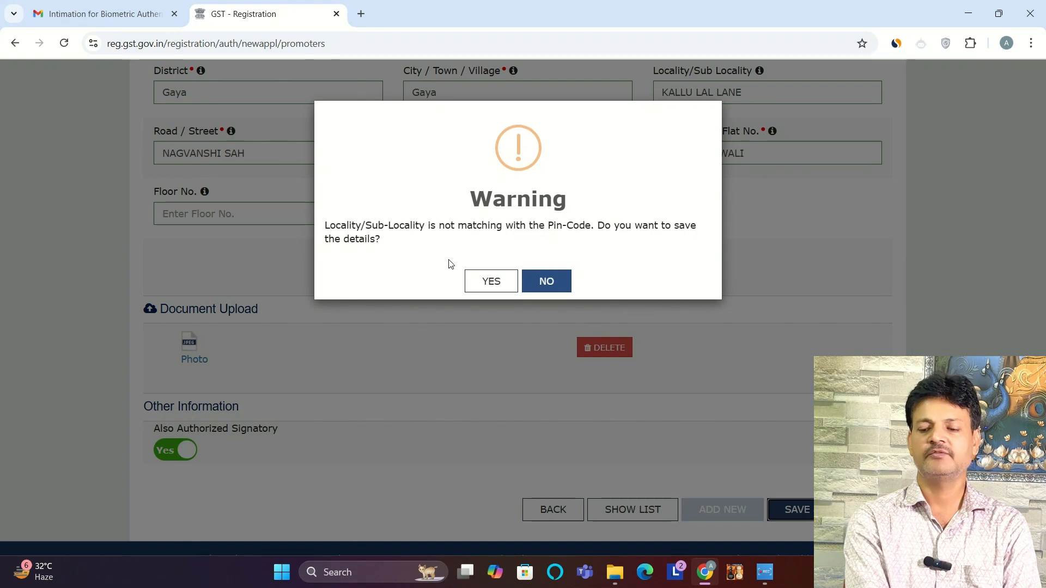
left_click(475, 281)
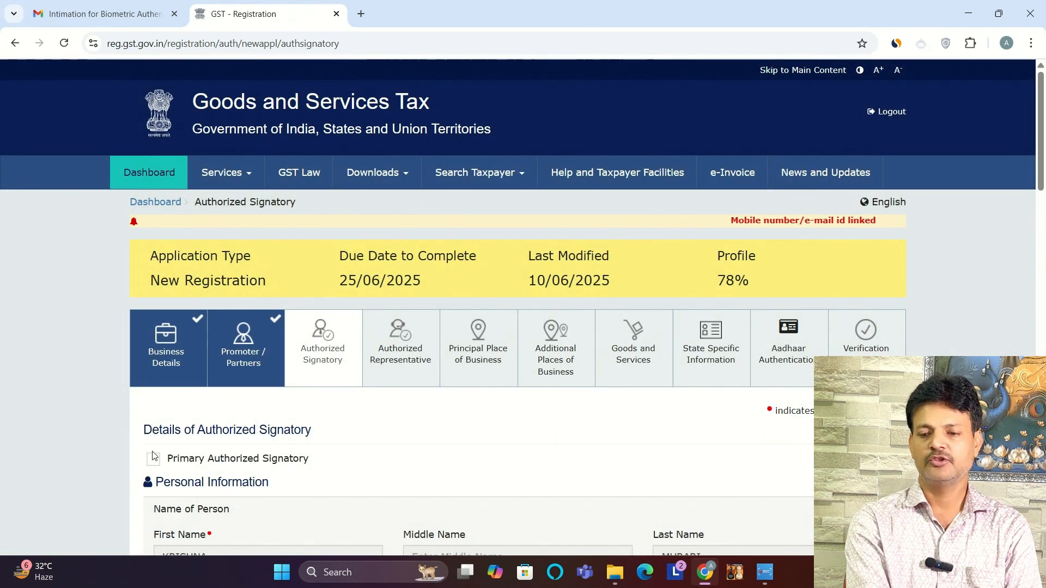
Step: Mark the proprietor as Primary Authorized Signatory, save the signatory details, and continue without an authorized representative
left_click(153, 461)
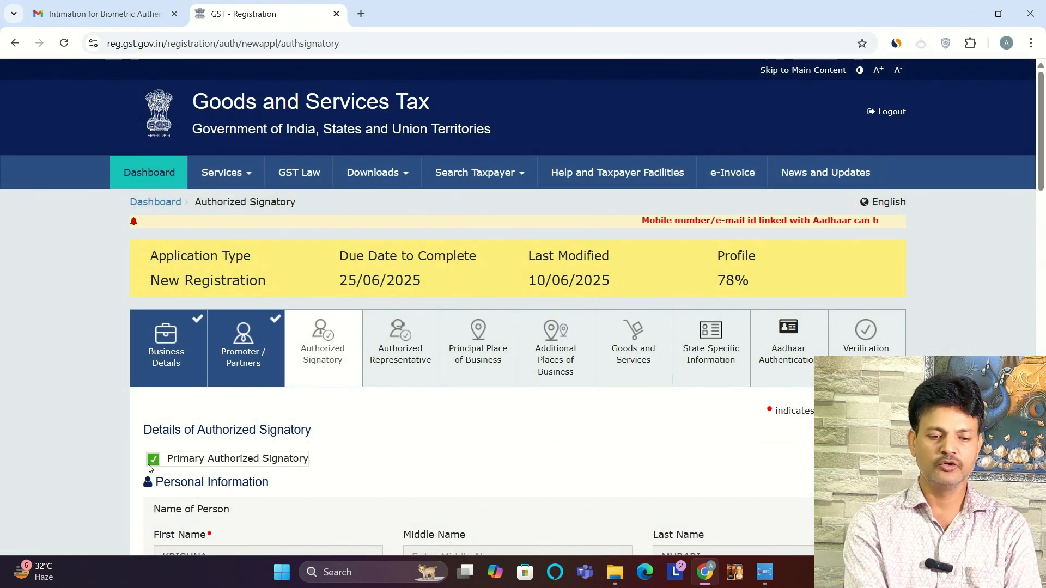
left_click_drag(1040, 165, 1040, 392)
scroll(793, 450, "down", 10)
left_click(793, 451)
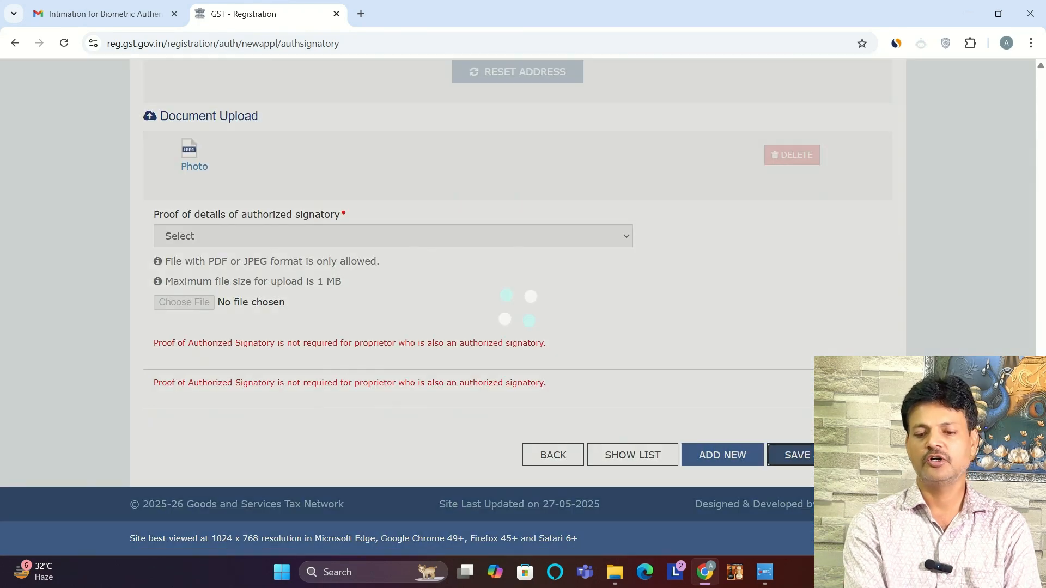
scroll(812, 412, "down", 3)
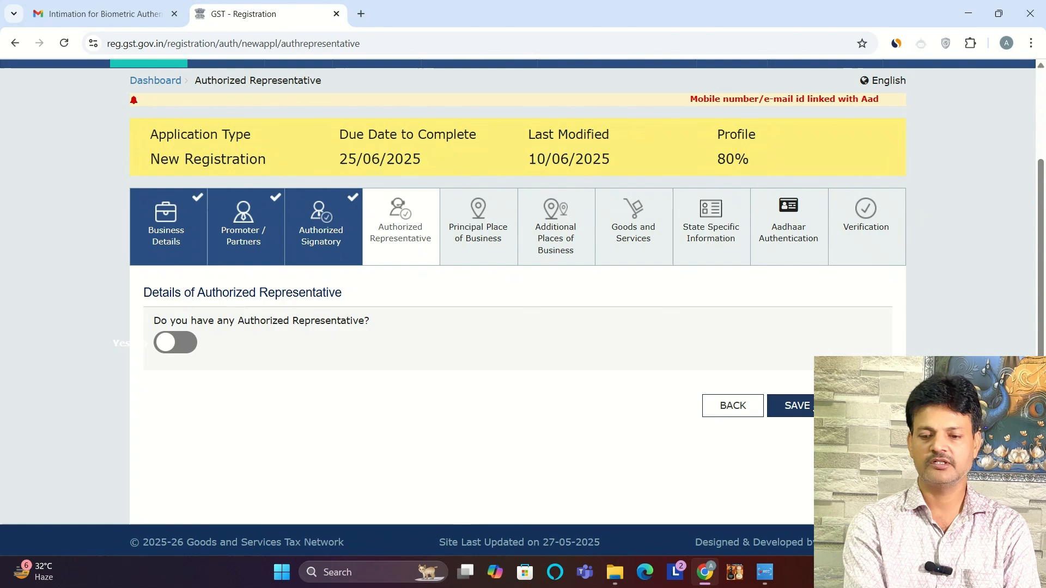
left_click(796, 406)
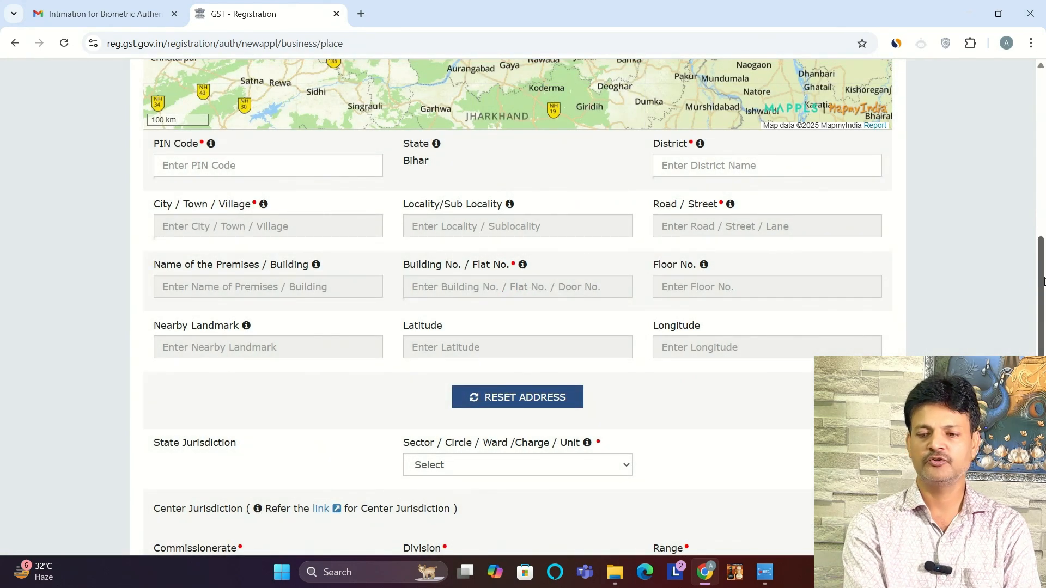
Step: Fill in the address of the principal place of business, choosing the suggested postal code for Gaya, Bihar
left_click_drag(1042, 281, 1043, 142)
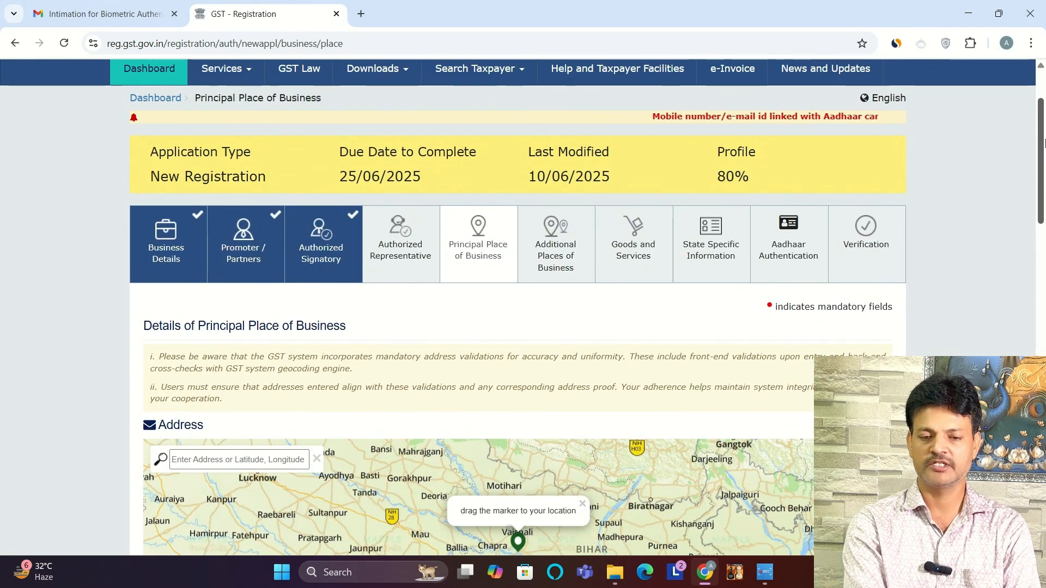
scroll(1023, 268, "down", 8)
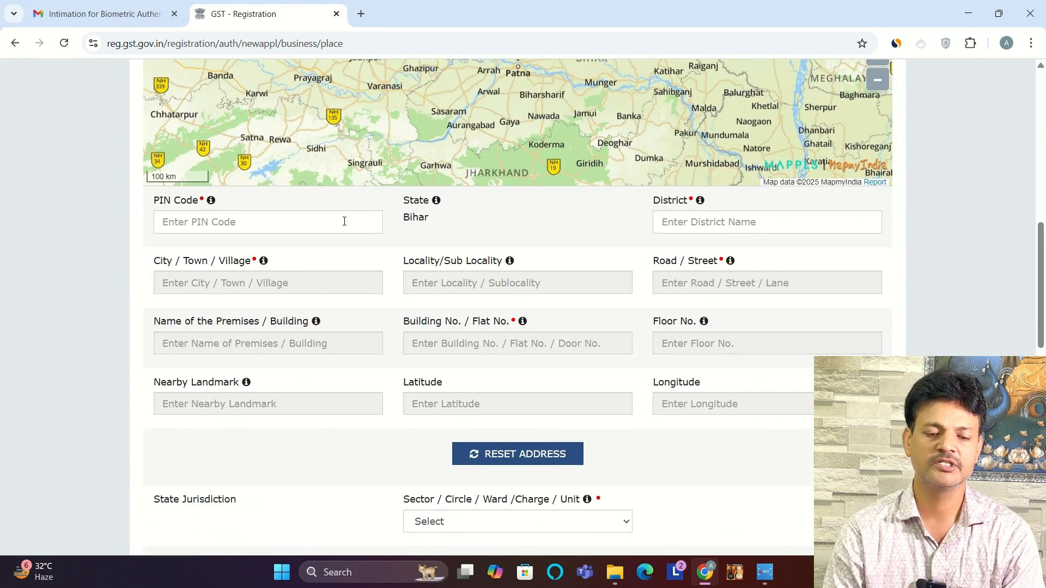
left_click(343, 222)
type("823001")
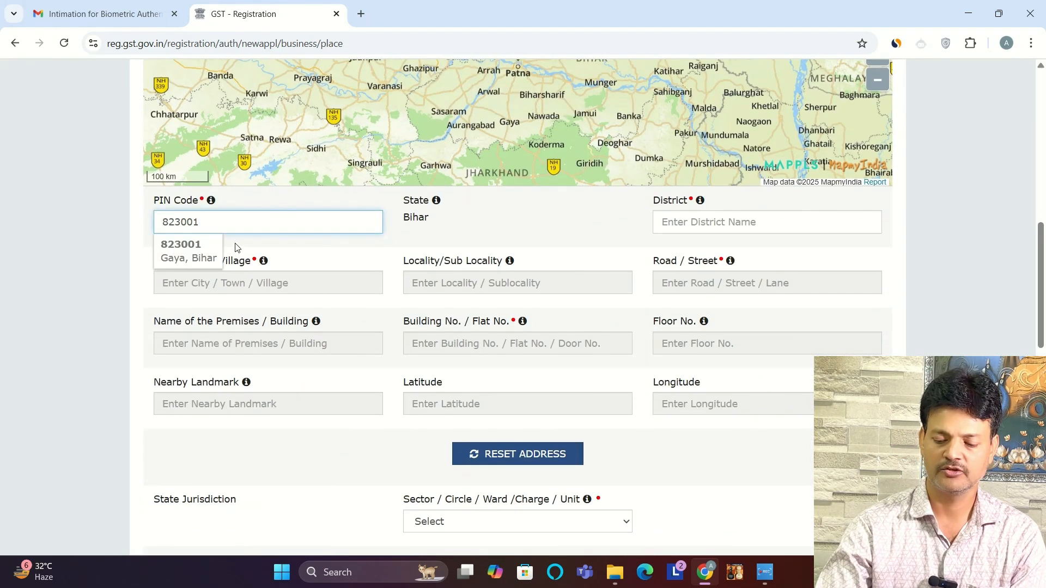
left_click(186, 250)
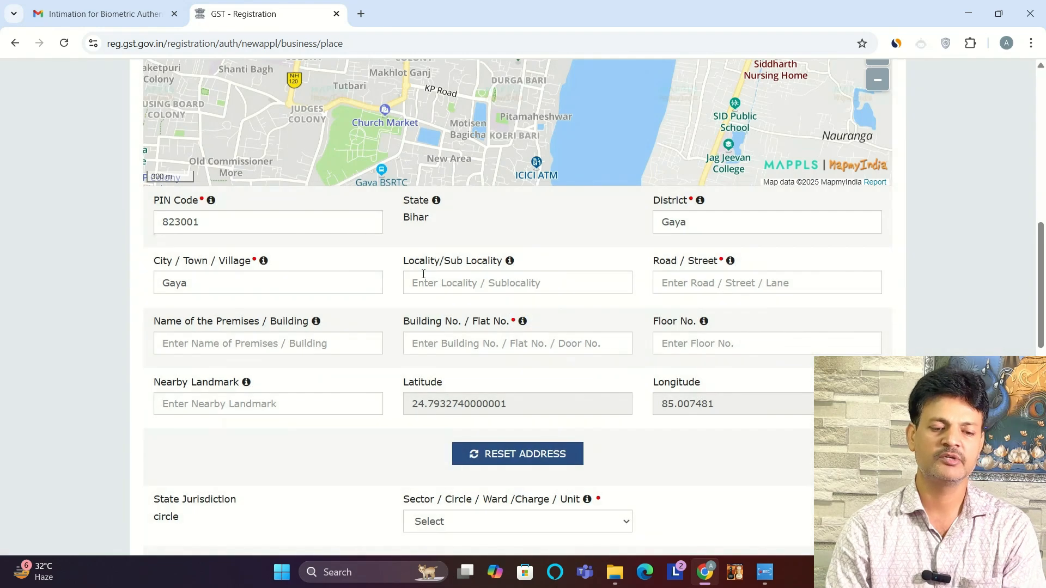
left_click(423, 274)
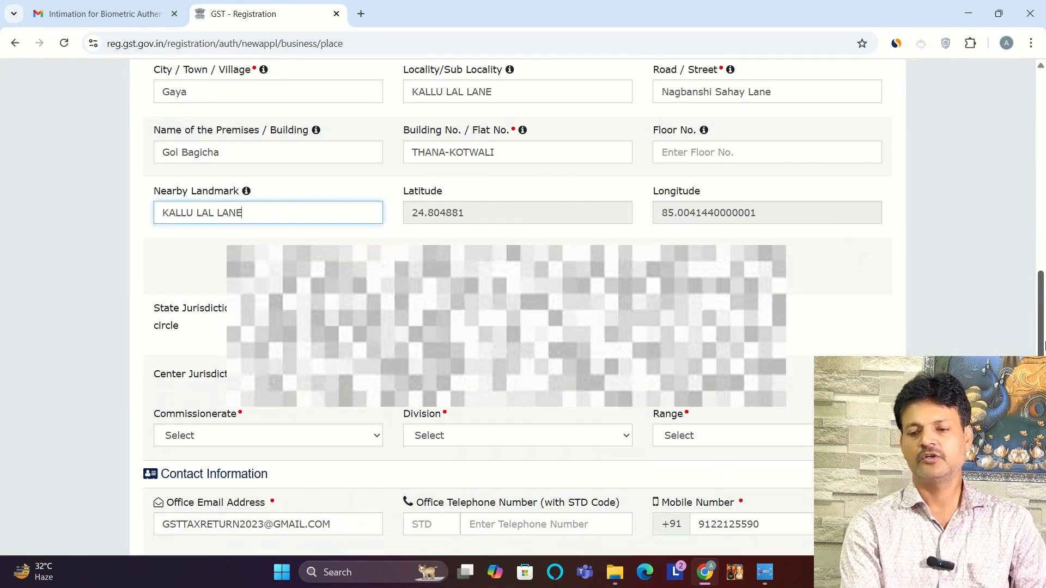
scroll(1043, 353, "down", 1)
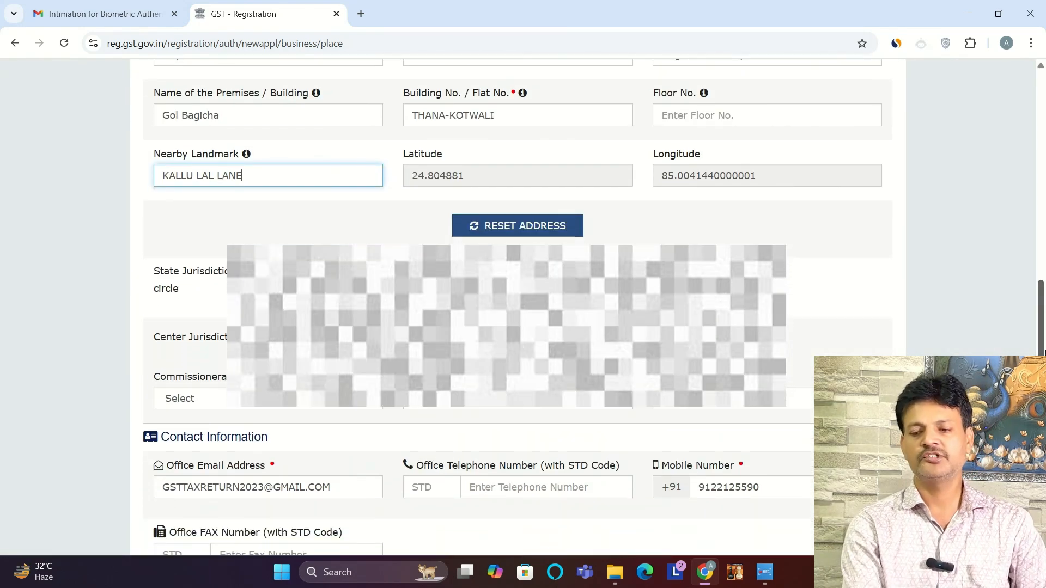
scroll(1043, 353, "down", 2)
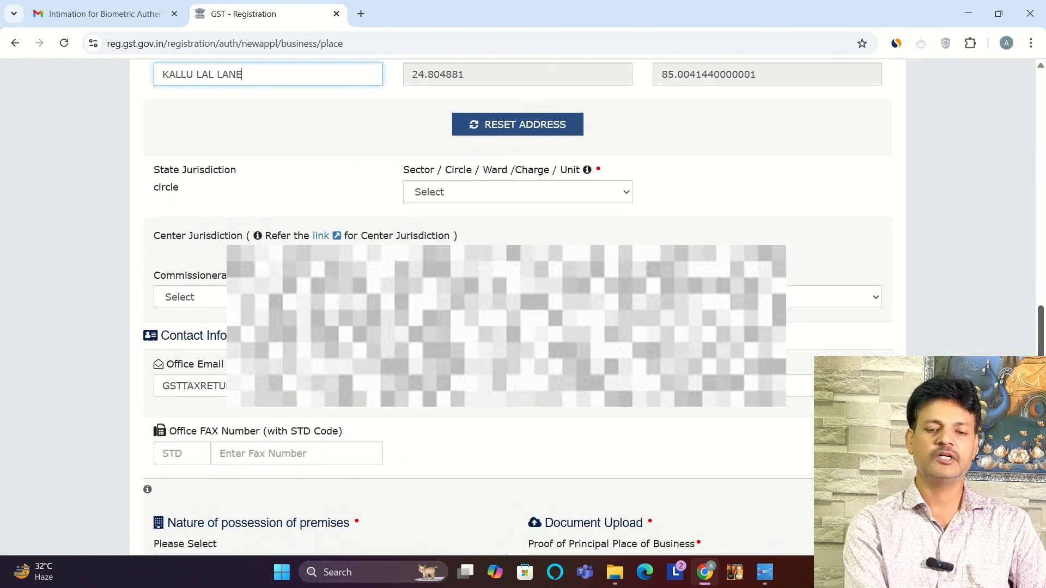
Step: Set the state jurisdiction circle to Gaya 1 and follow the reference link for Center Jurisdiction
scroll(517, 307, "down", 1)
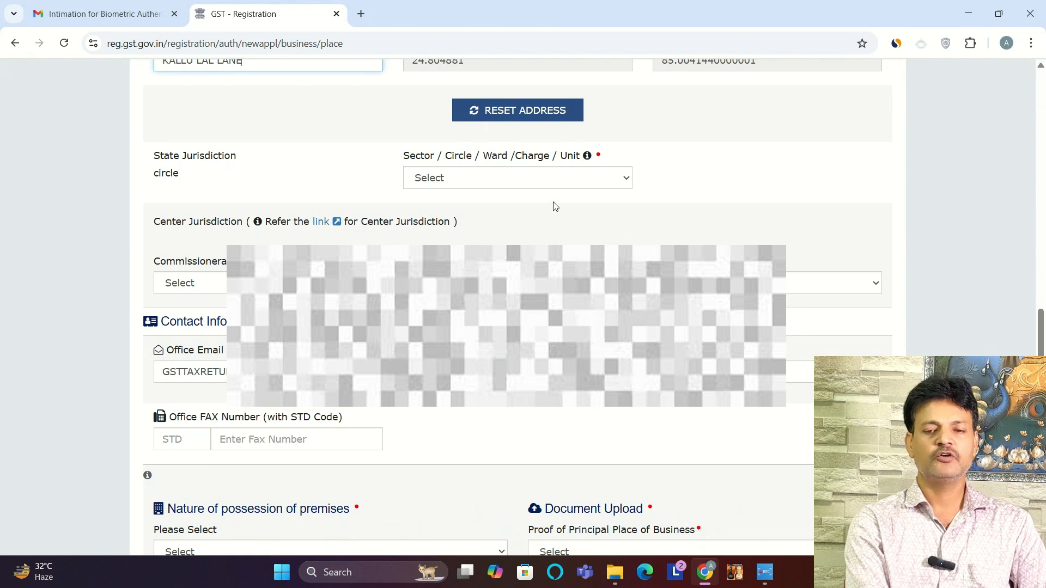
left_click(528, 179)
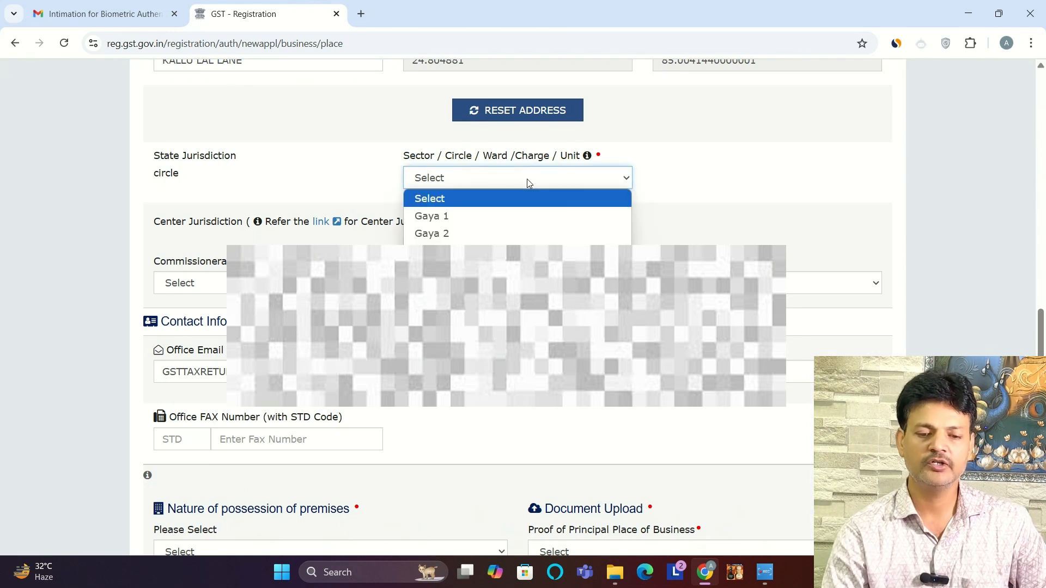
left_click(455, 216)
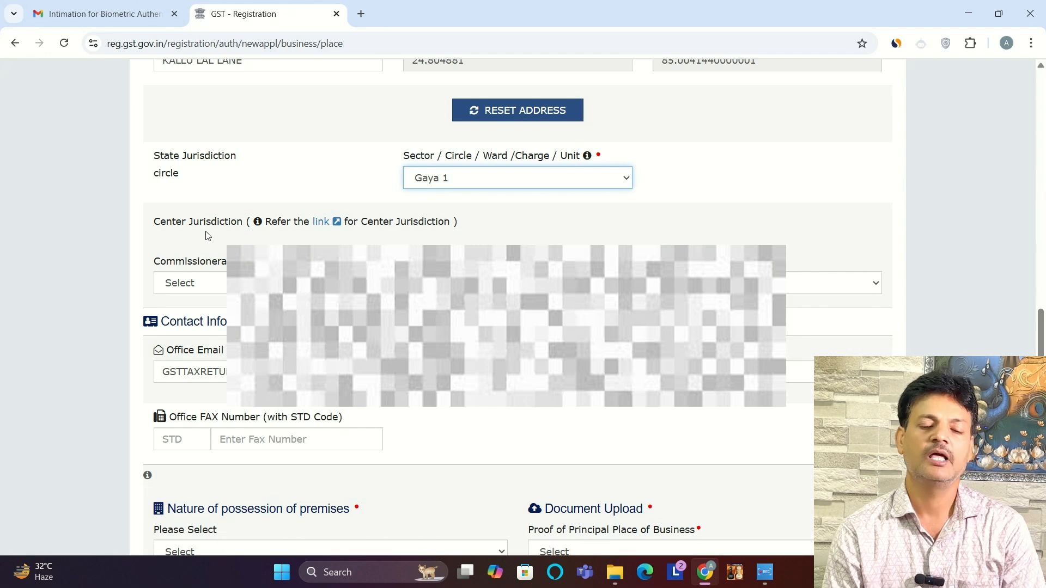
left_click(321, 221)
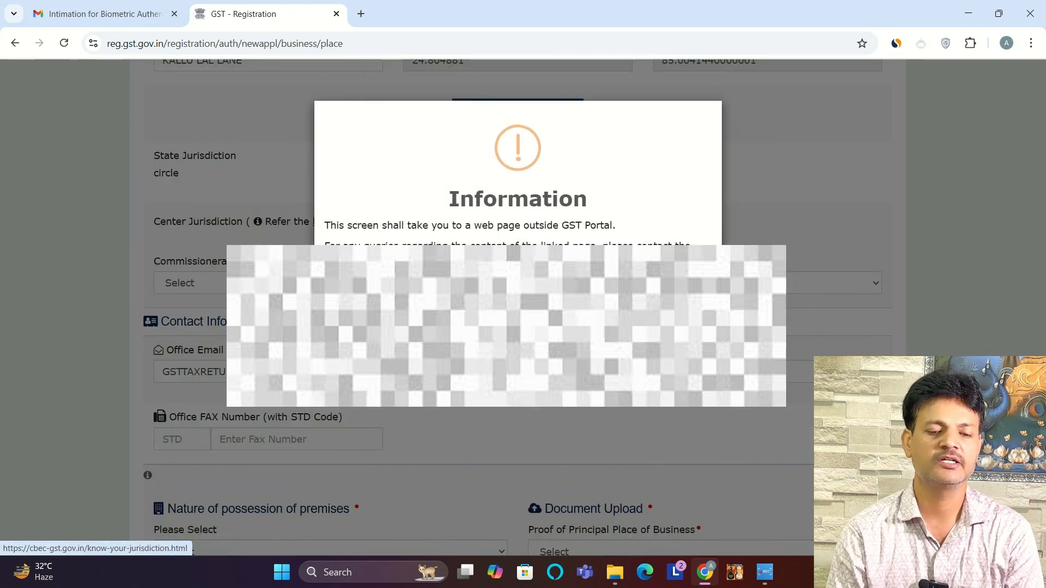
left_click(678, 303)
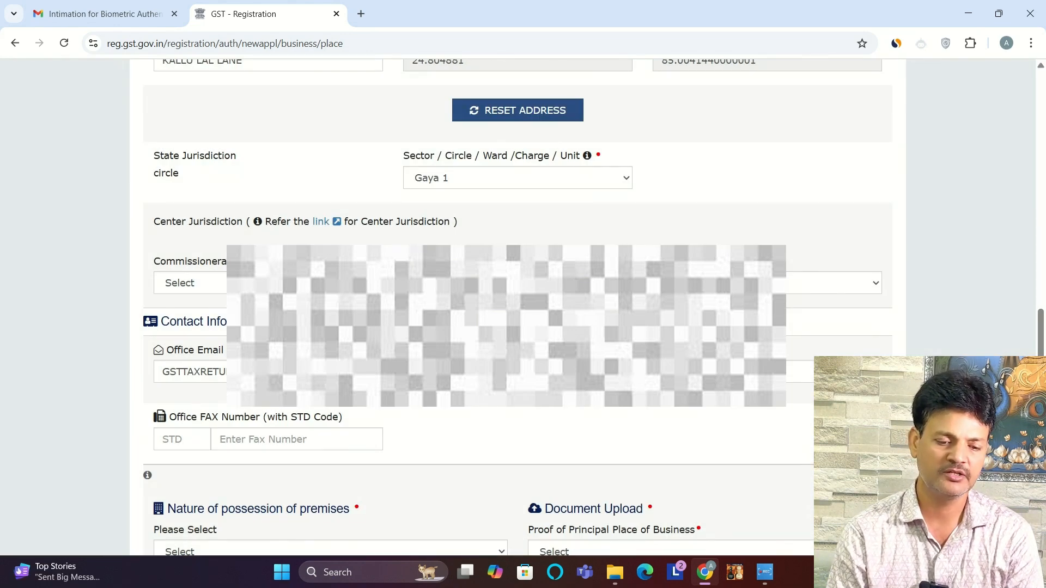
Step: Set the center jurisdiction to commissionerate PATNA I and choose its division and range
left_click(268, 283)
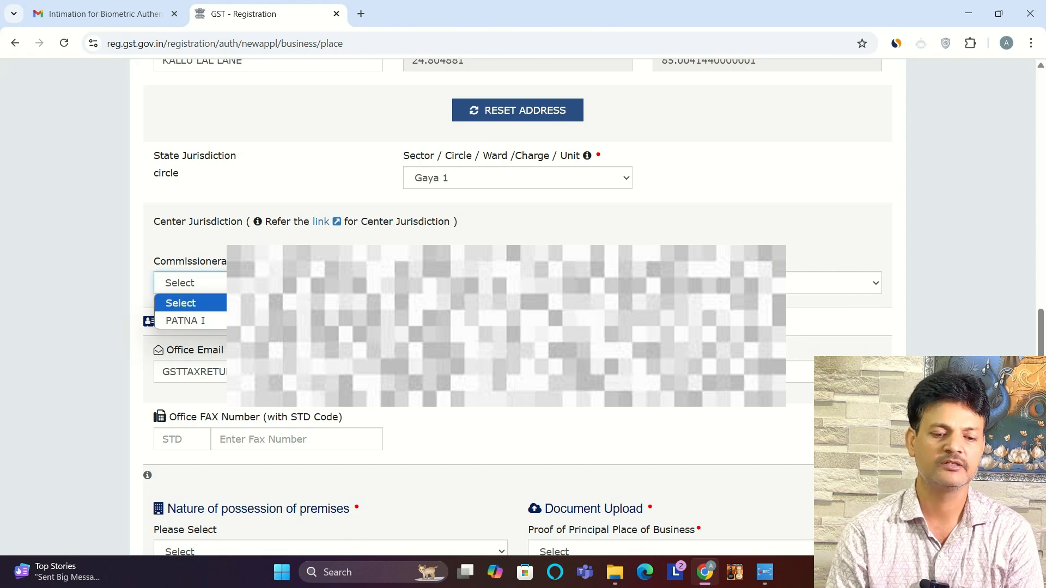
left_click(261, 319)
left_click(517, 283)
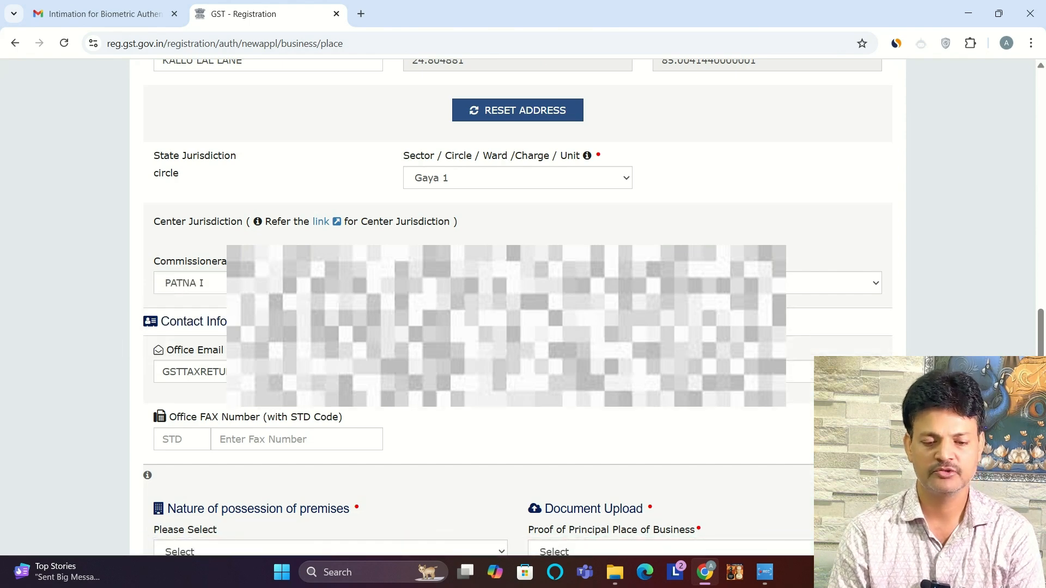
left_click(490, 322)
left_click(767, 283)
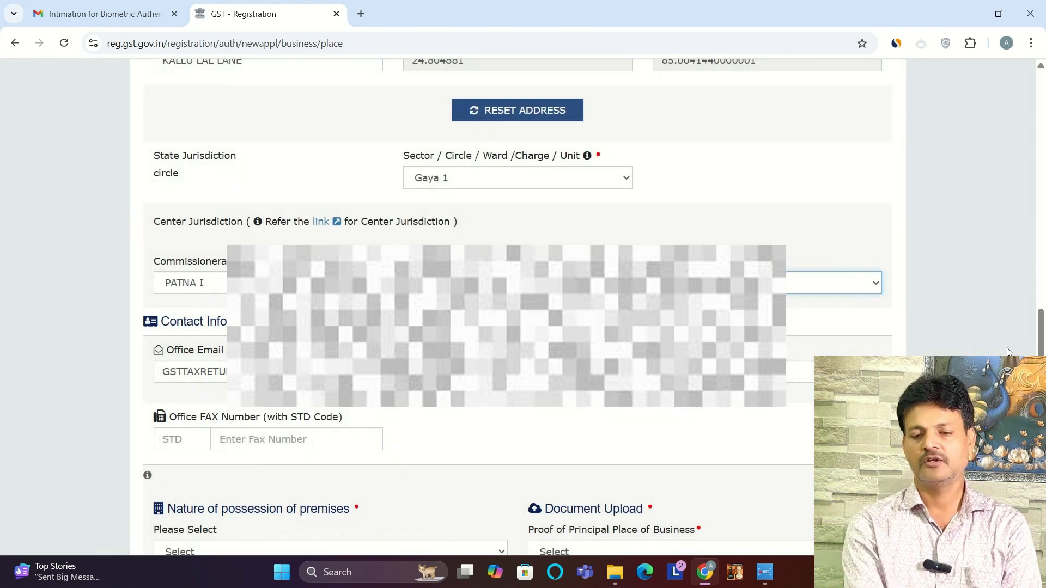
Step: Set the nature of possession of premises to Consent and upload the Consent Letter as proof of the principal place of business
scroll(287, 293, "down", 5)
left_click(287, 281)
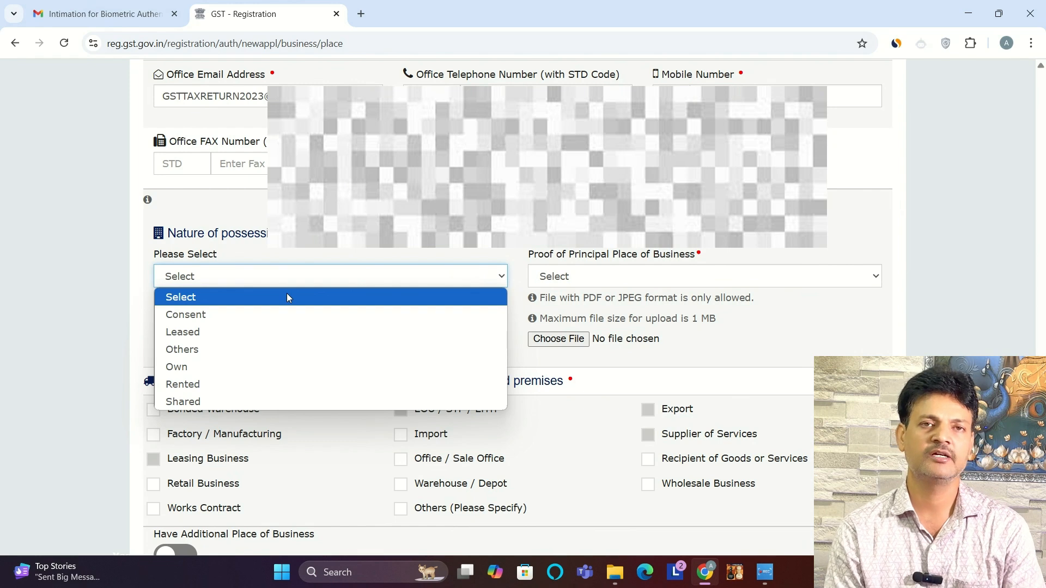
left_click(236, 314)
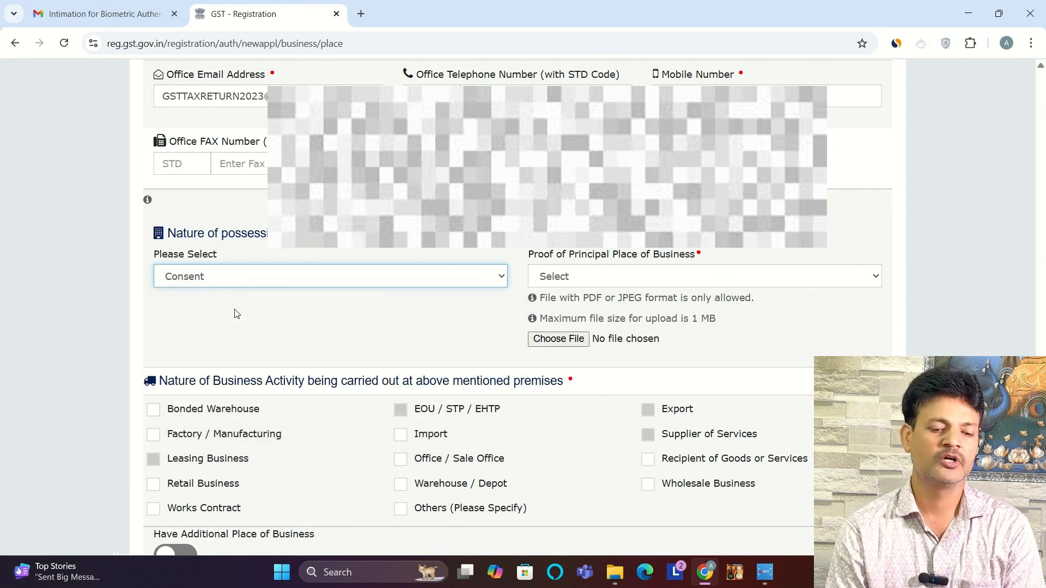
left_click(603, 275)
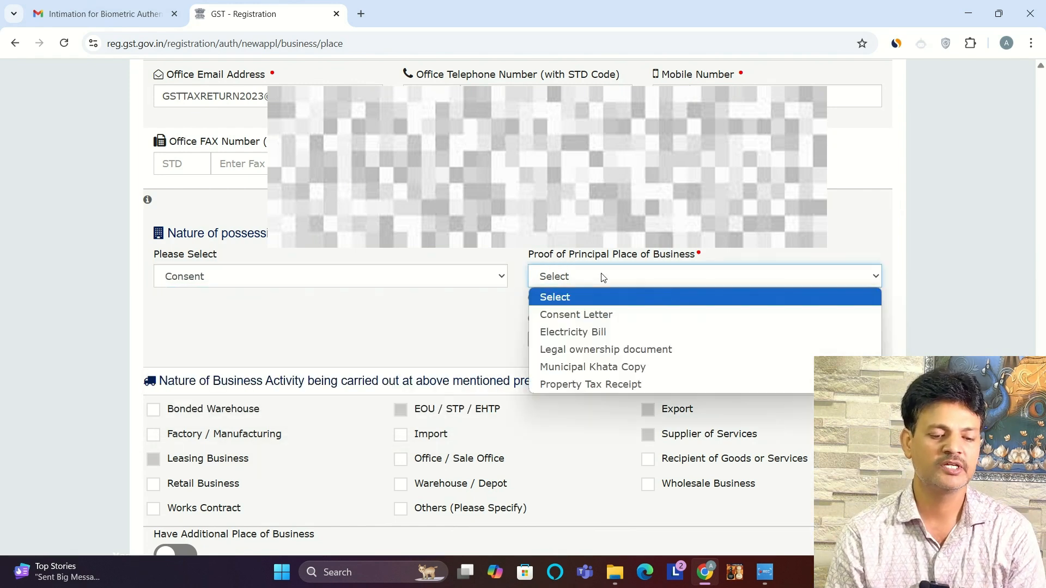
left_click(583, 316)
left_click(545, 341)
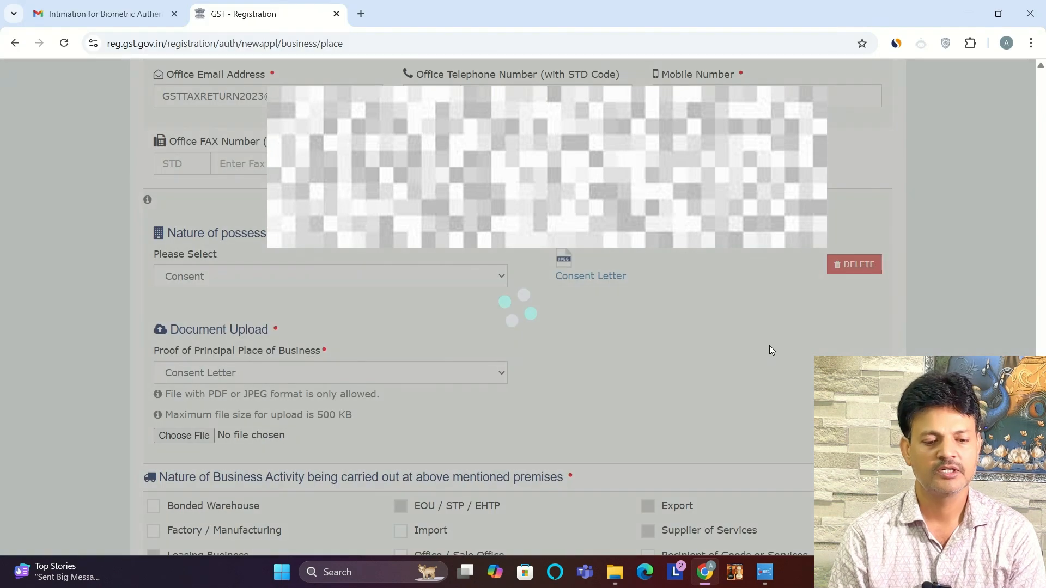
Step: Upload a PDF as the Legal ownership document for the premises, reviewing its scanned pages
scroll(479, 305, "down", 2)
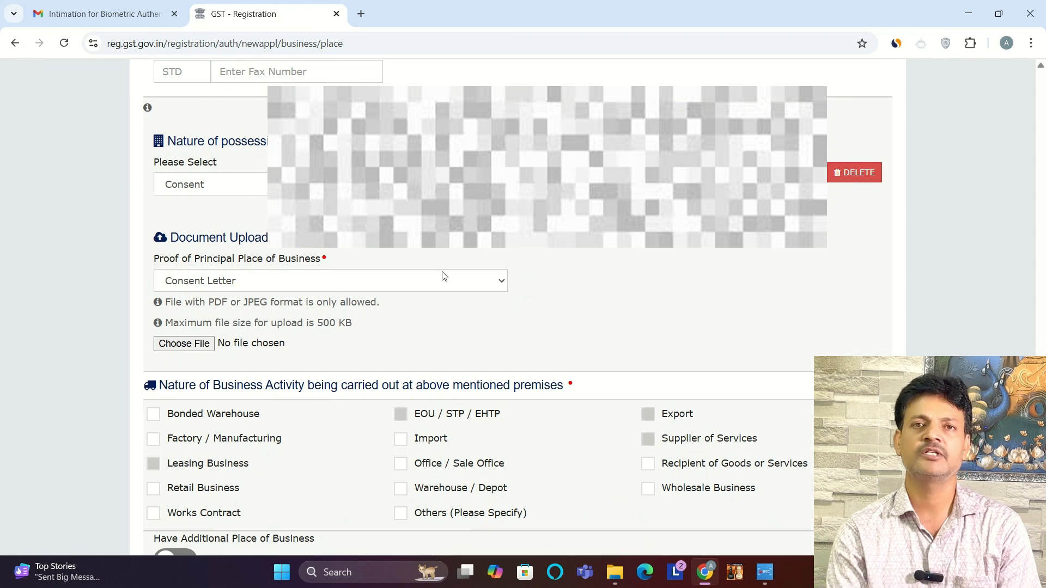
left_click(392, 289)
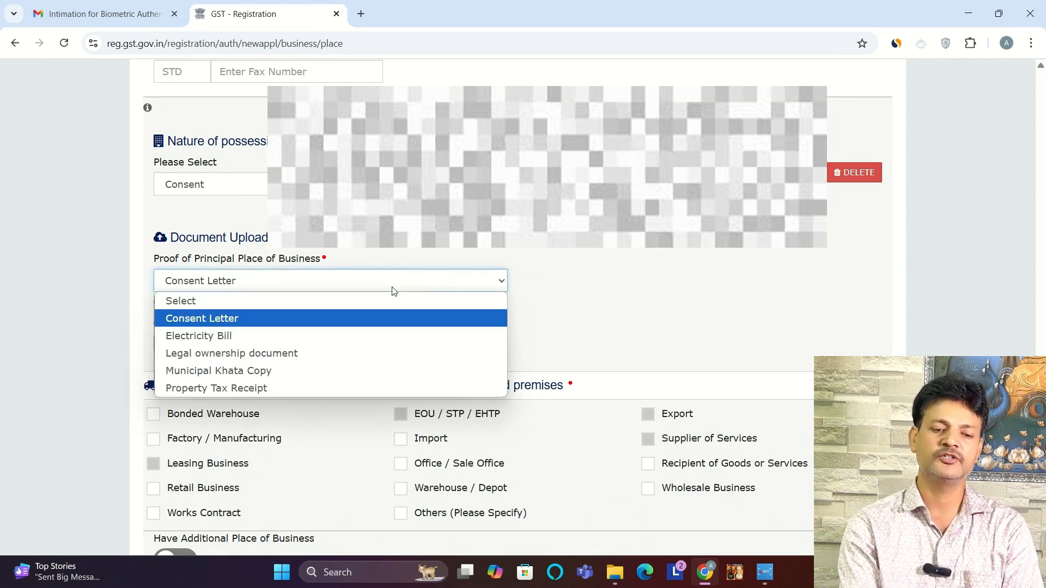
left_click(244, 354)
left_click(181, 342)
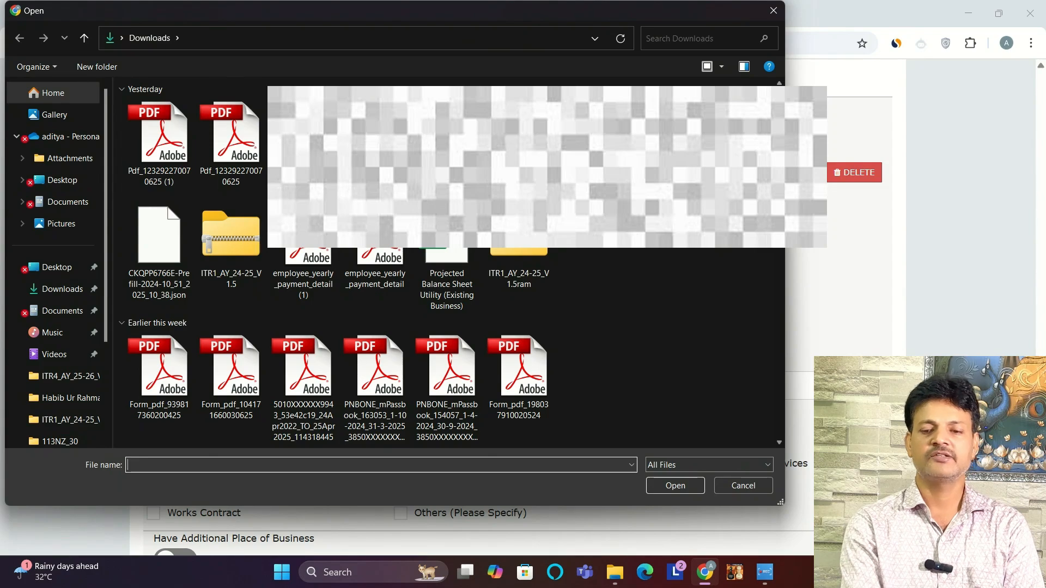
scroll(181, 342, "down", 6)
left_click_drag(779, 136, 776, 374)
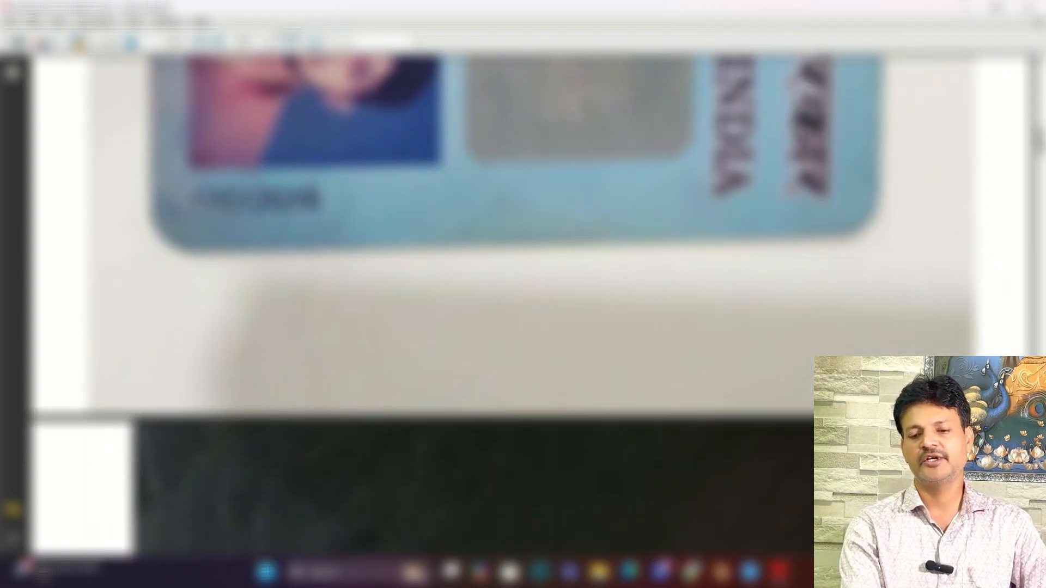
left_click_drag(1040, 139, 1039, 334)
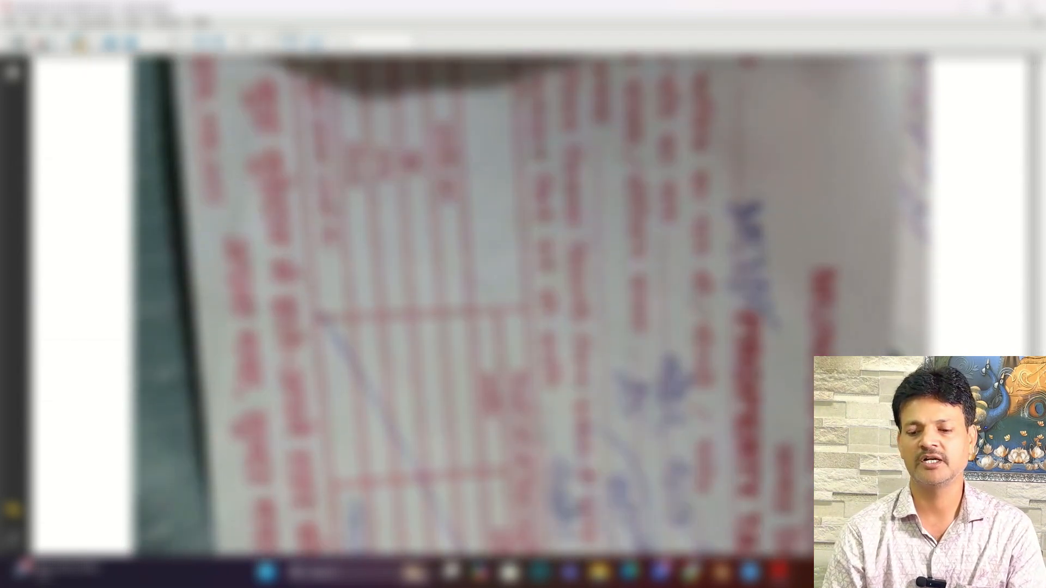
scroll(531, 305, "down", 20)
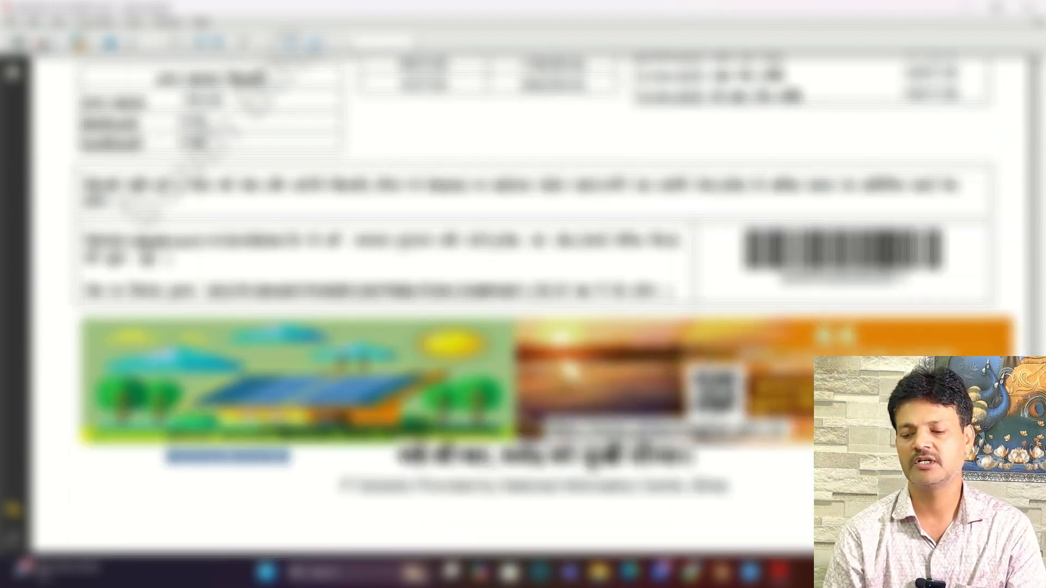
scroll(531, 305, "up", 15)
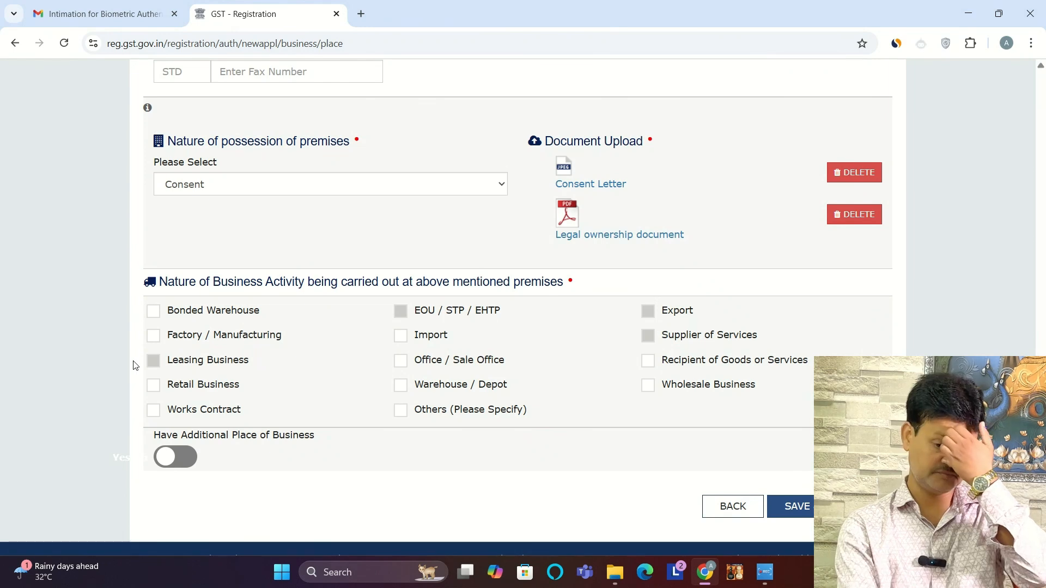
Step: Mark Works Contract, Retail Business and Wholesale Business as activities, save despite the locality mismatch, and continue without additional places of business
left_click(153, 409)
left_click(153, 385)
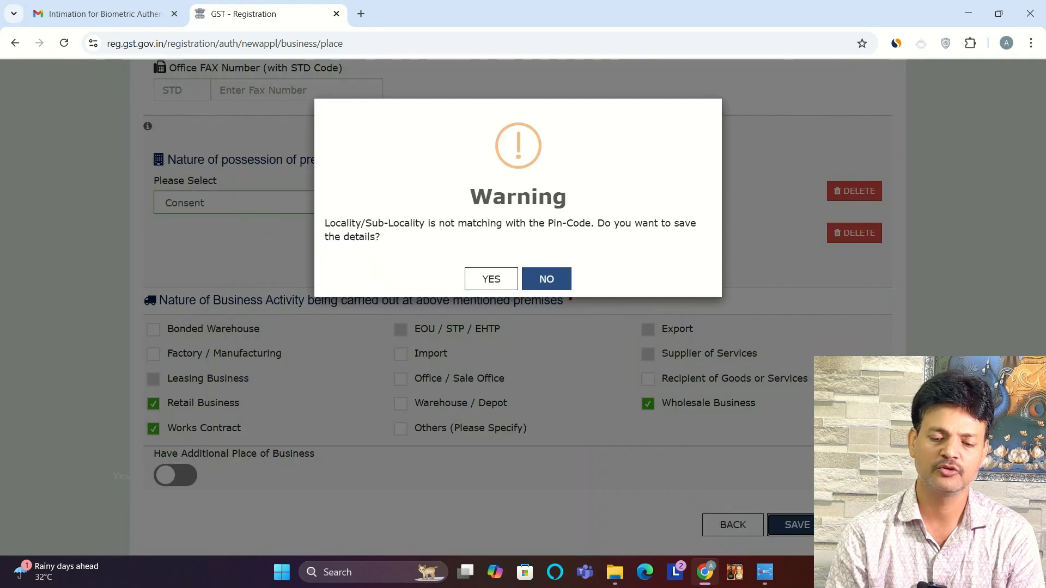
left_click(490, 281)
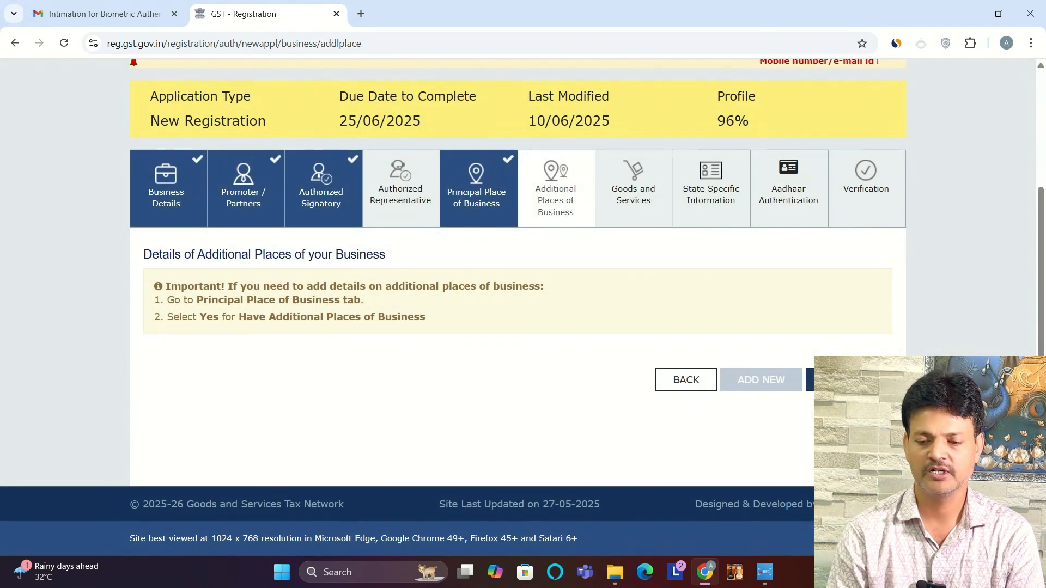
left_click(847, 380)
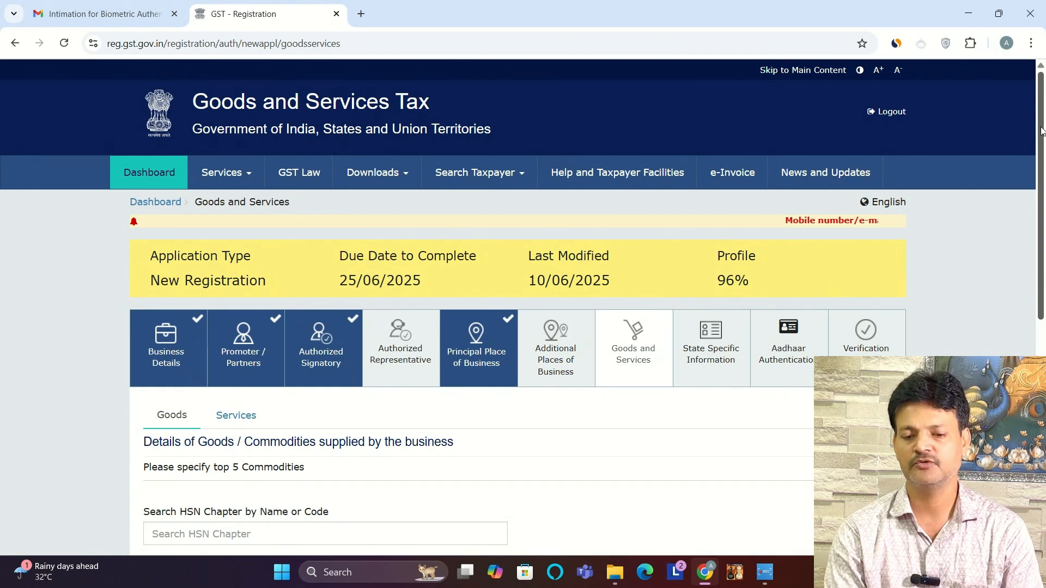
Step: Review the goods section's list of restricted commodities and search Google in a new tab for "bricks hsn code"
left_click_drag(1041, 130, 1033, 287)
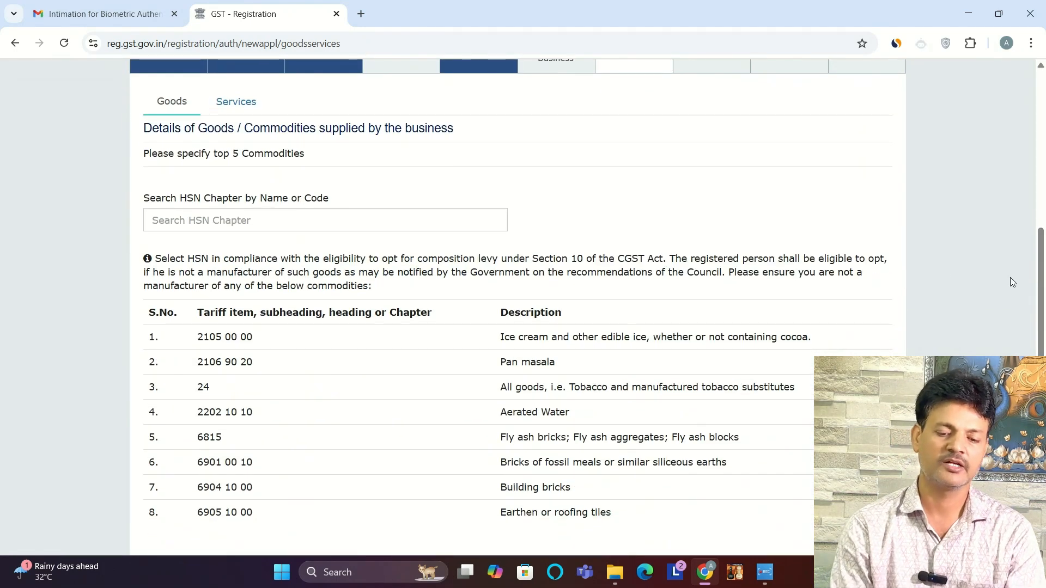
scroll(1011, 280, "up", 3)
left_click(327, 405)
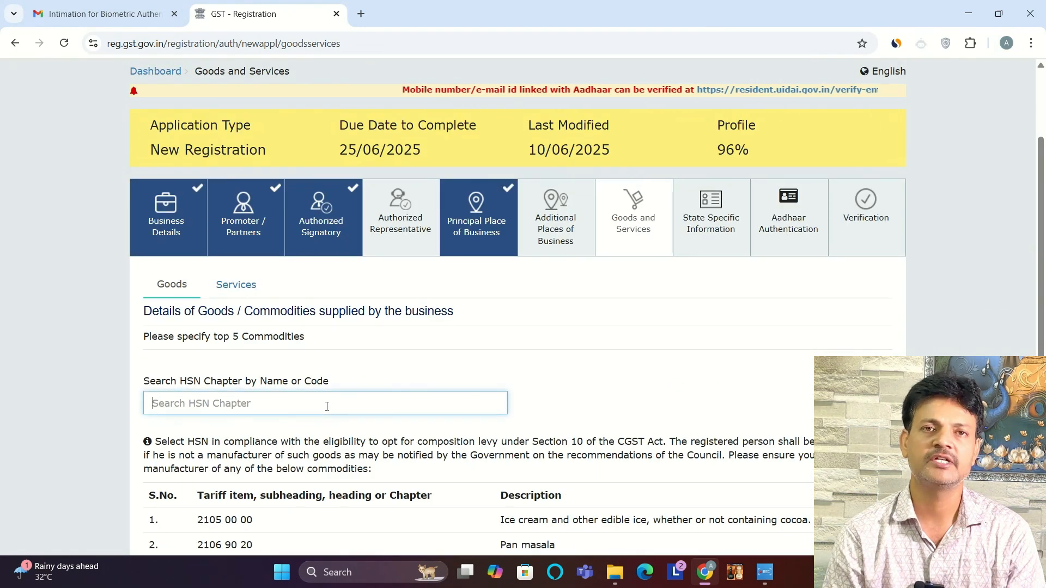
left_click(362, 15)
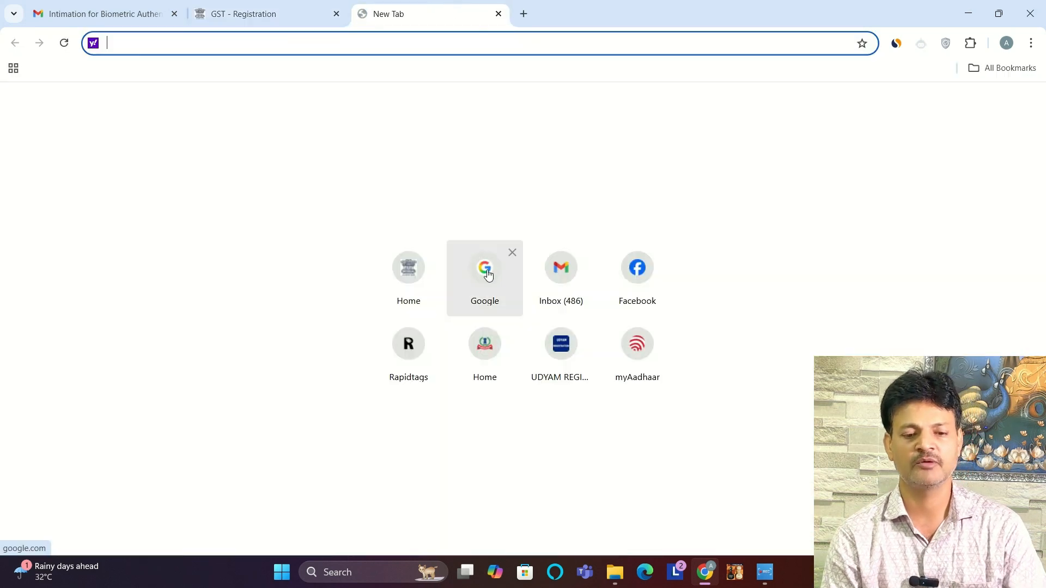
left_click(486, 272)
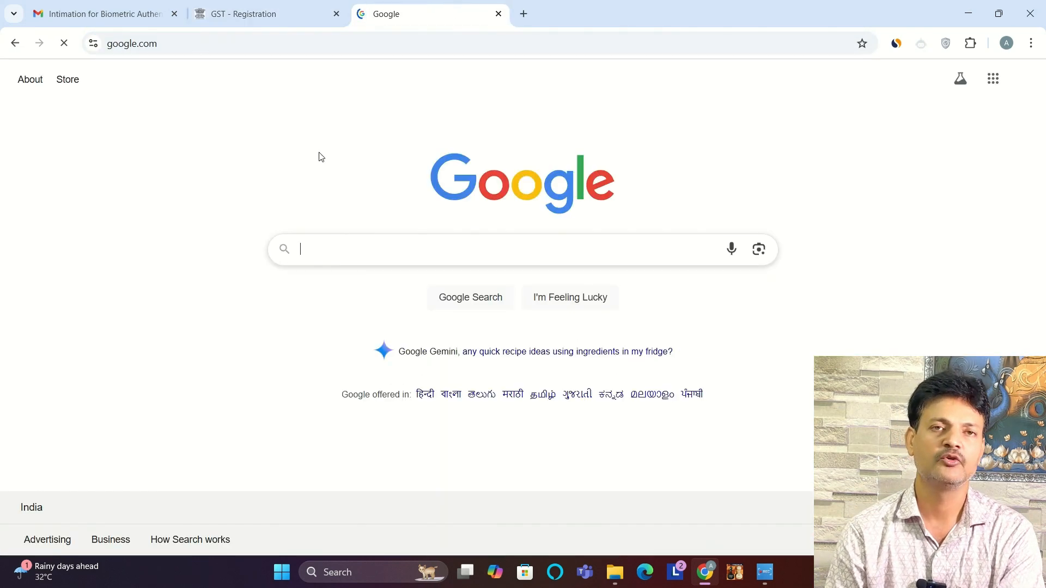
left_click(347, 256)
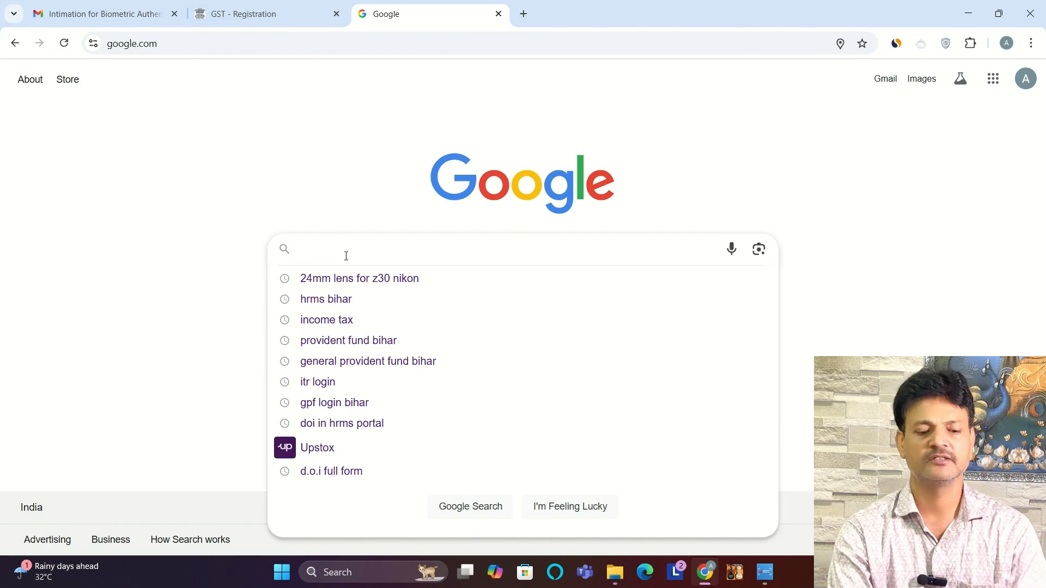
type("BRICK")
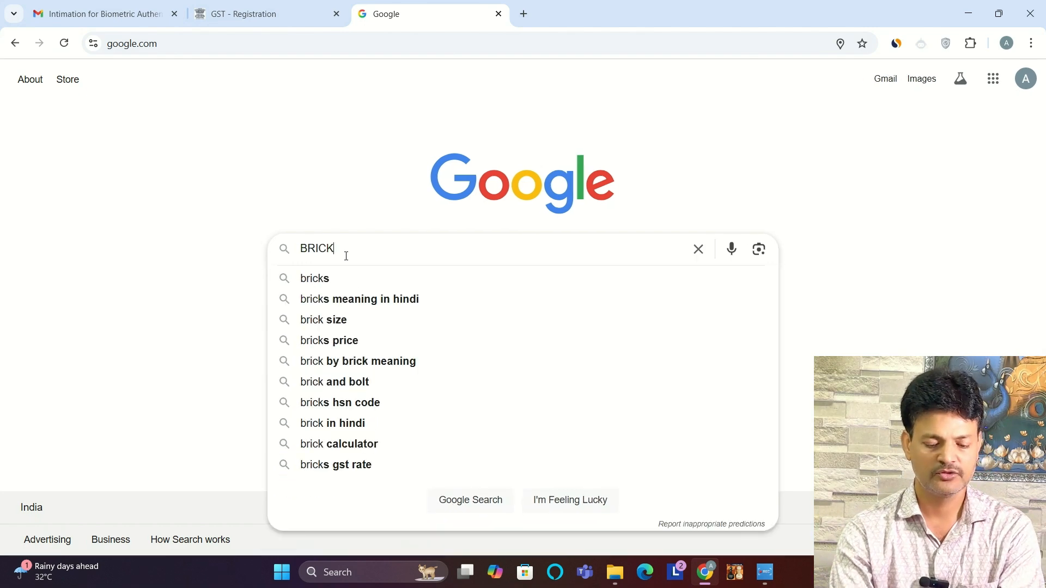
type("S HSN")
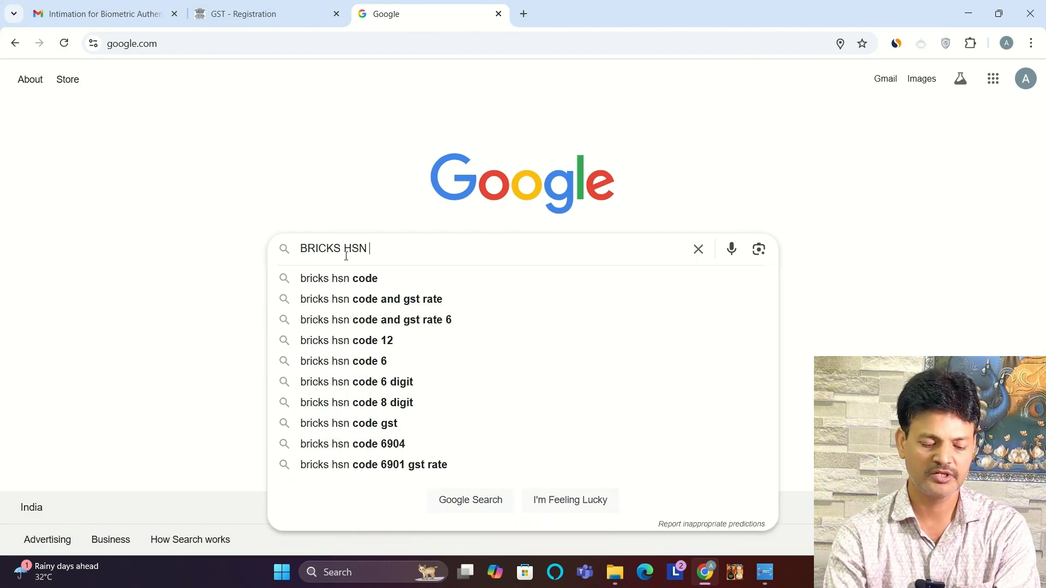
left_click(367, 278)
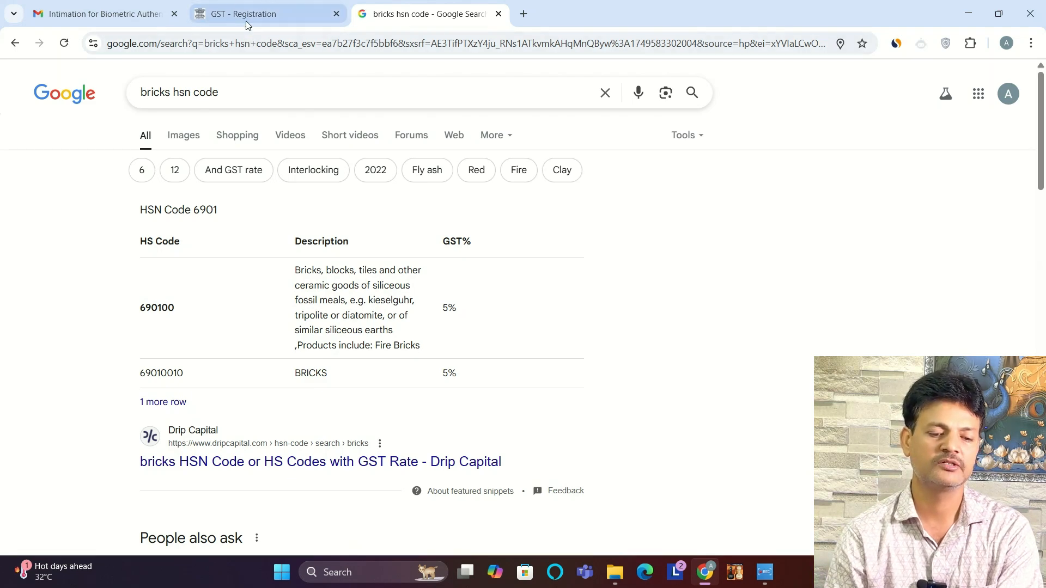
Step: Back in the GST registration, add goods with HSN codes 690100, 2523, 2505, 7214 and 7215, and save the list
left_click(218, 16)
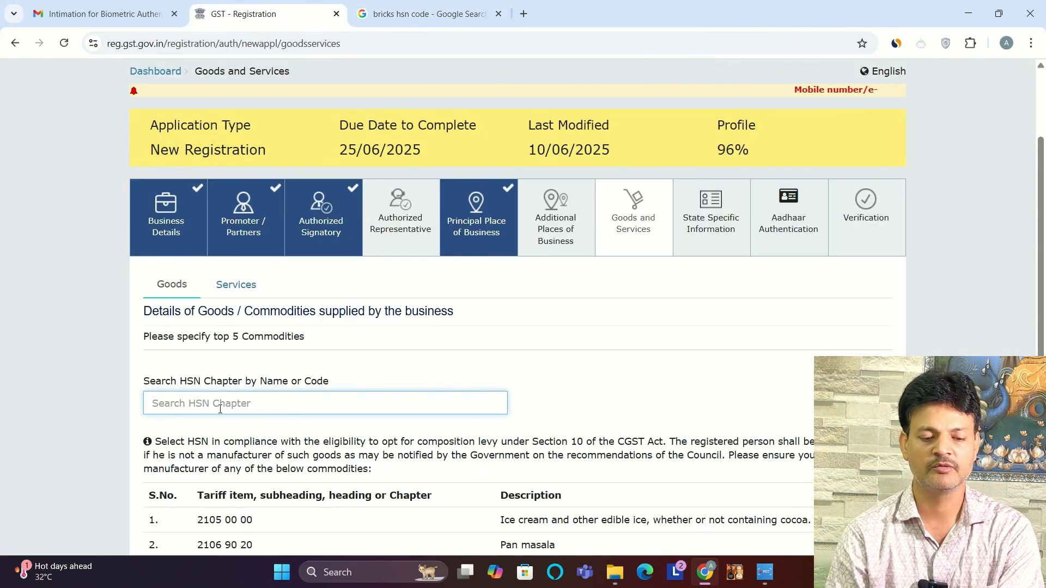
type("690100")
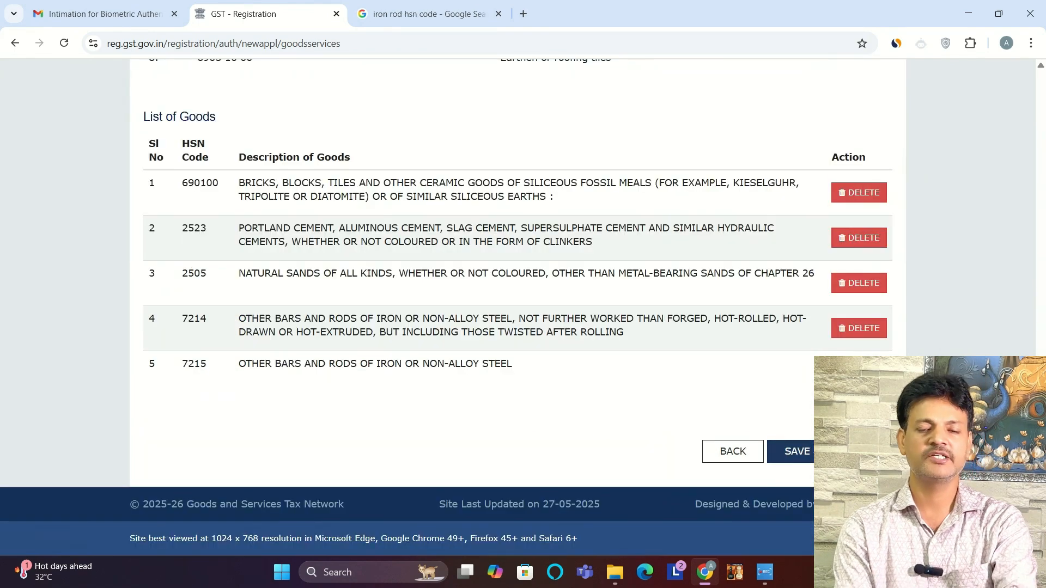
left_click(816, 452)
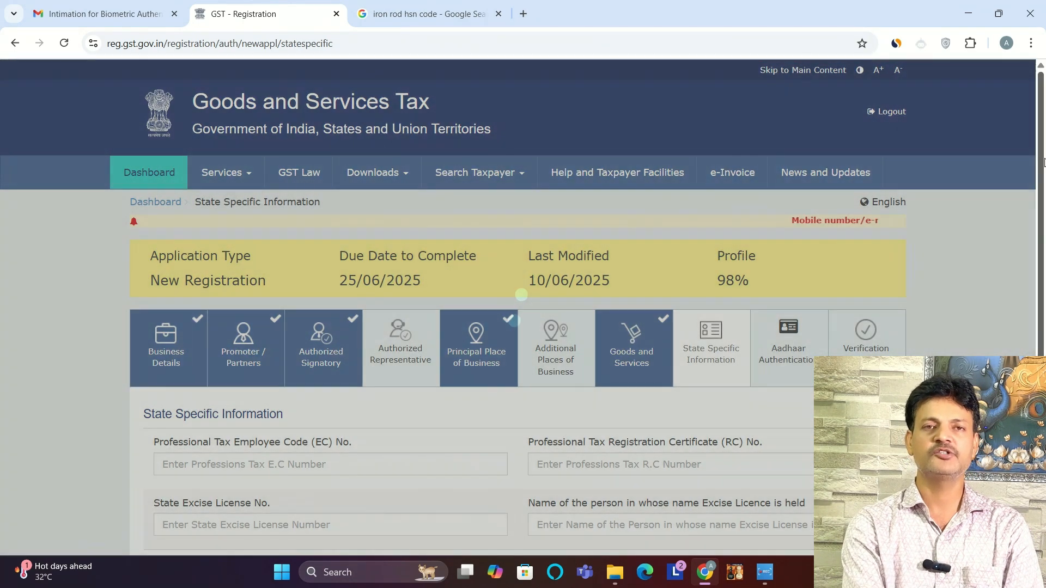
Step: Continue past the blank State Specific Information and the Aadhaar Authentication section, and accept the verification declaration
scroll(518, 305, "down", 3)
left_click(817, 425)
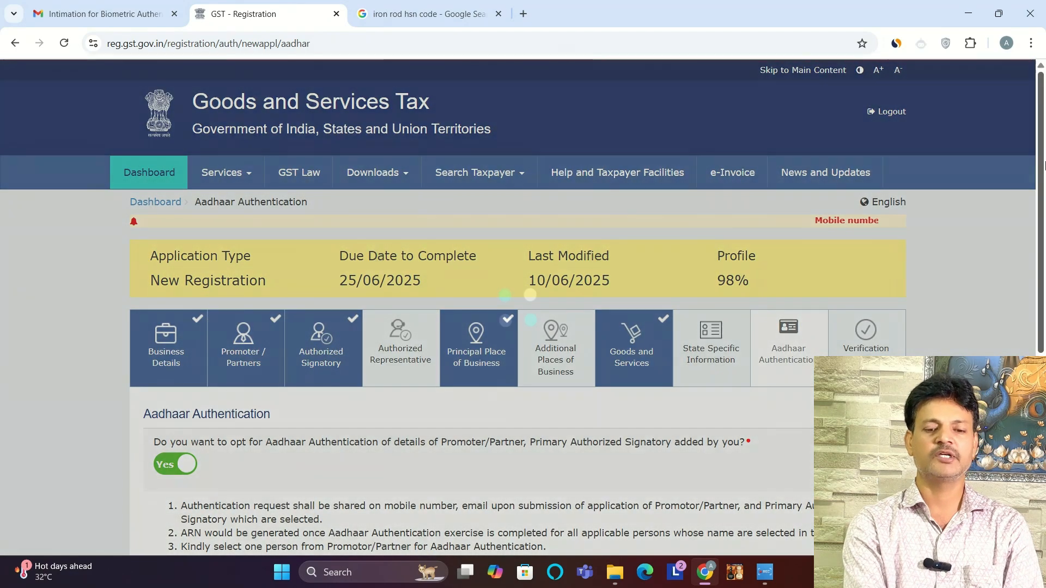
left_click_drag(1044, 165, 1044, 352)
left_click(812, 485)
left_click_drag(1044, 224, 1045, 321)
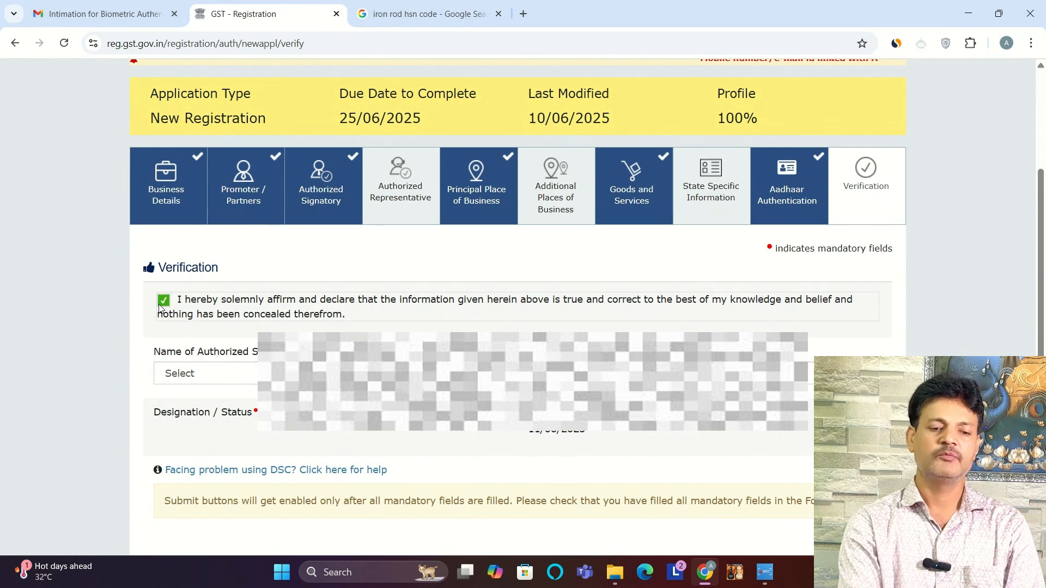
Step: Select the proprietor as authorized signatory, set the place to GAYA, and submit the application for EVC verification
left_click(233, 374)
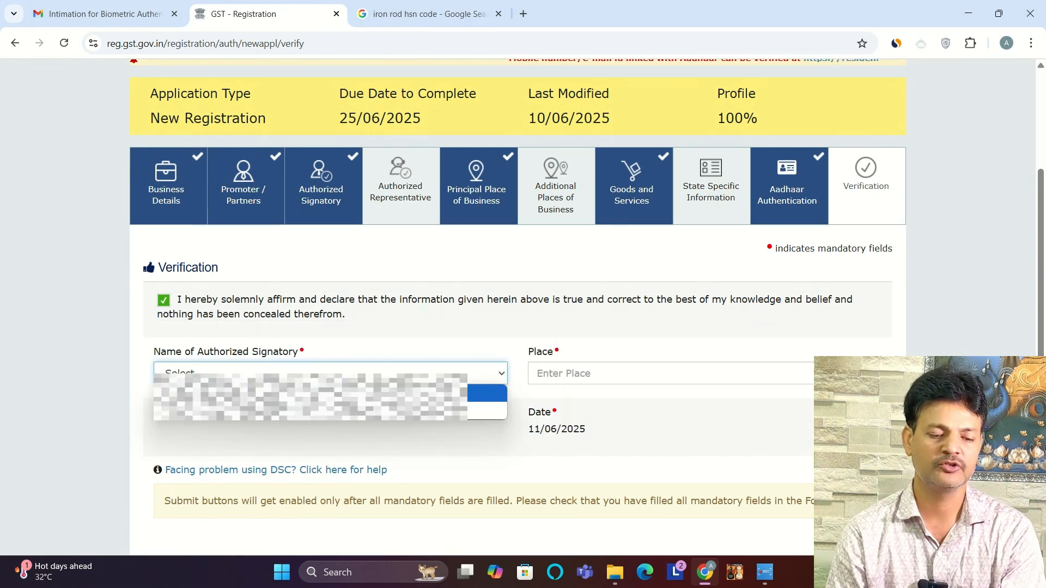
left_click(239, 411)
left_click(600, 375)
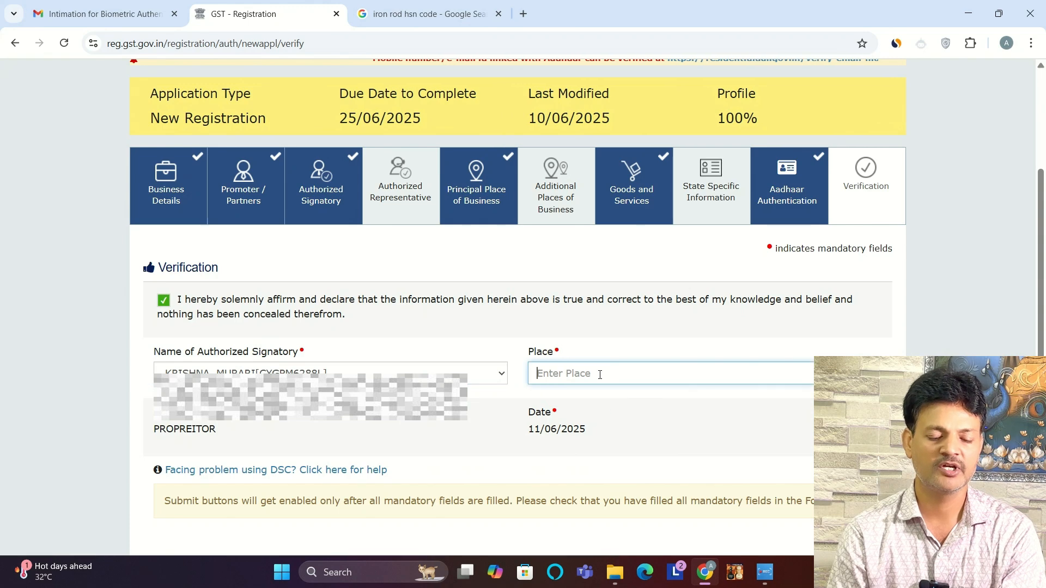
type("GAYA")
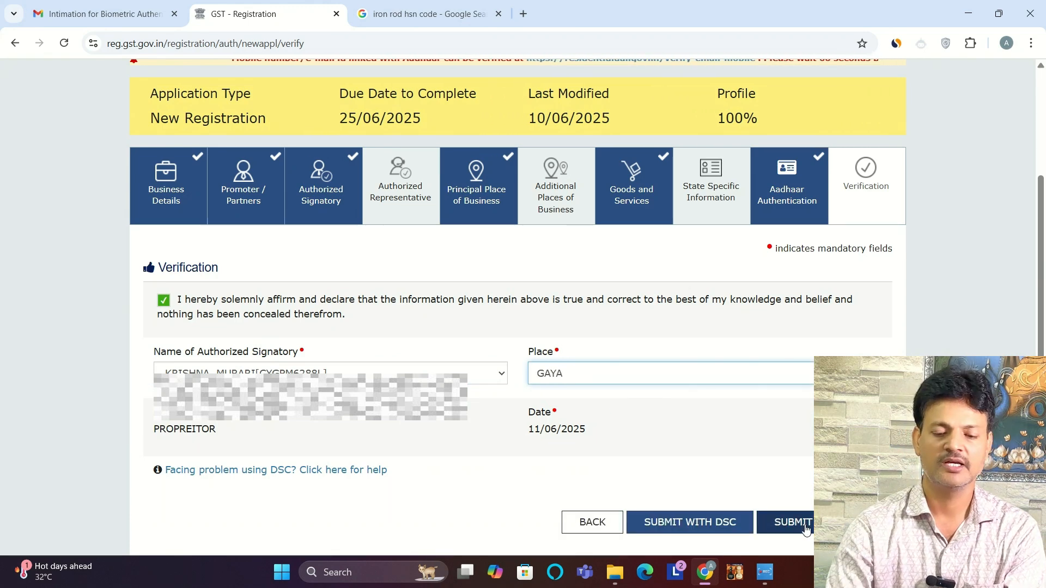
left_click(804, 527)
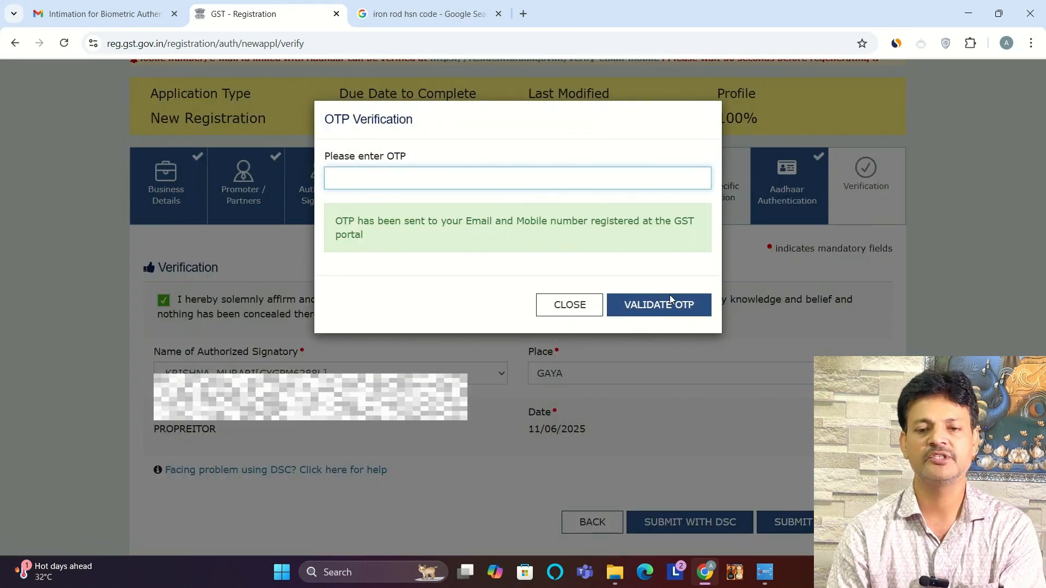
Step: Switch to Gmail and copy the verification code from the newest inbox email, "One Time Password for EVC signature"
left_click(101, 13)
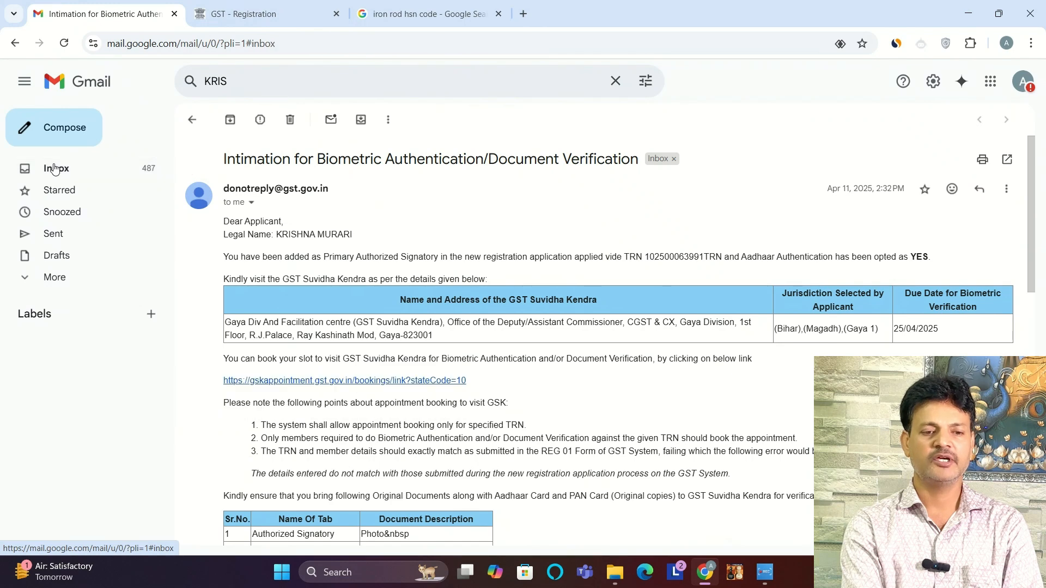
left_click(57, 168)
left_click(521, 312)
double_click(519, 275)
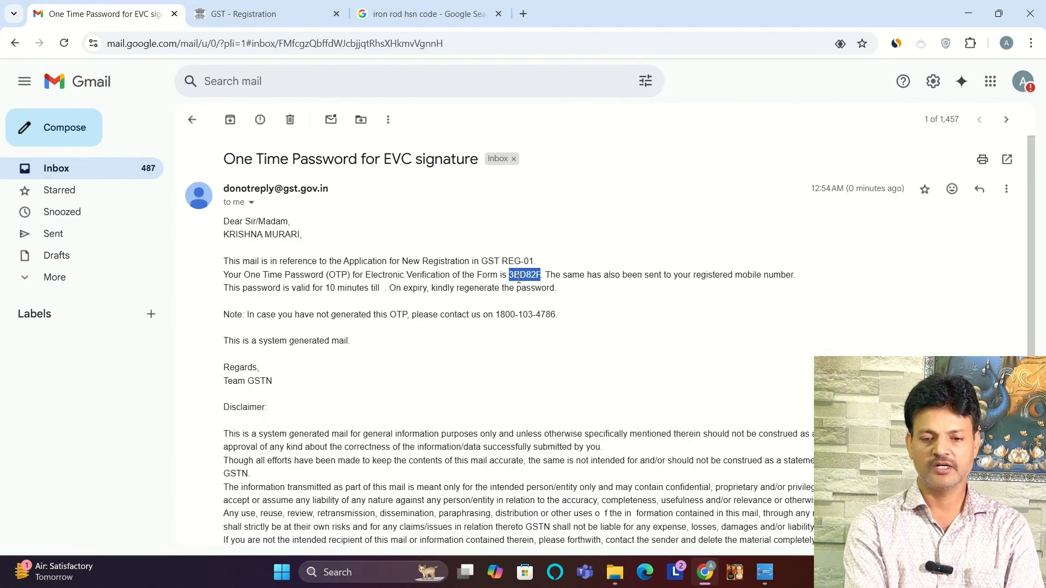
Step: Back in the GST registration, enter the emailed OTP in the OTP Verification dialog and validate it
left_click(298, 6)
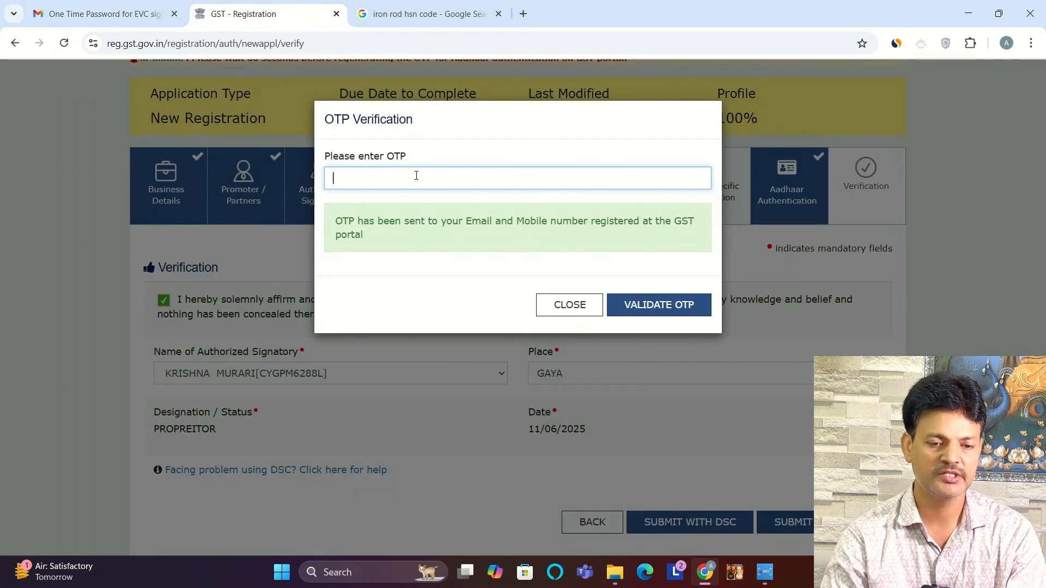
key("ctrl+v")
left_click(647, 305)
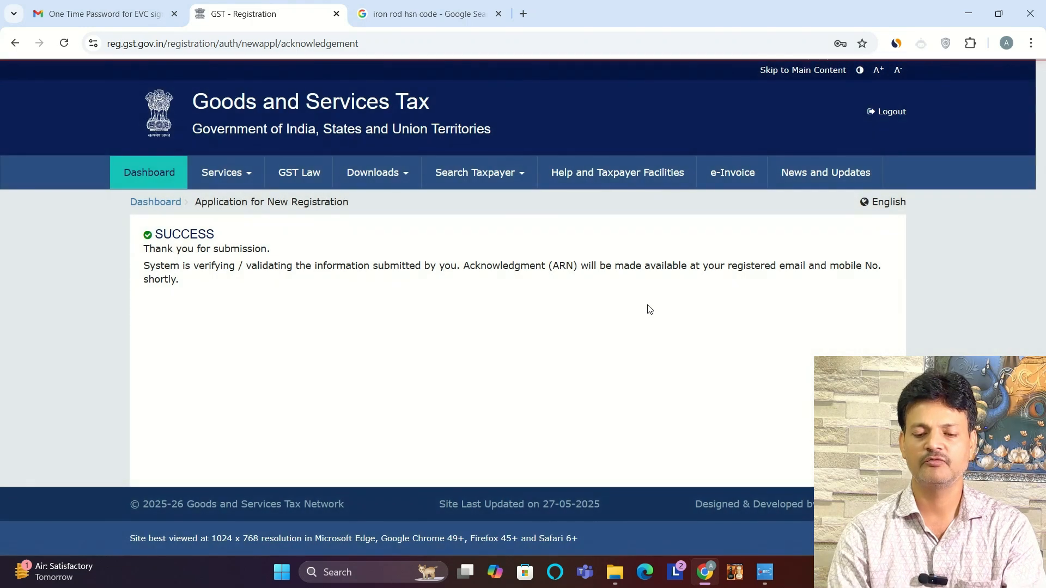